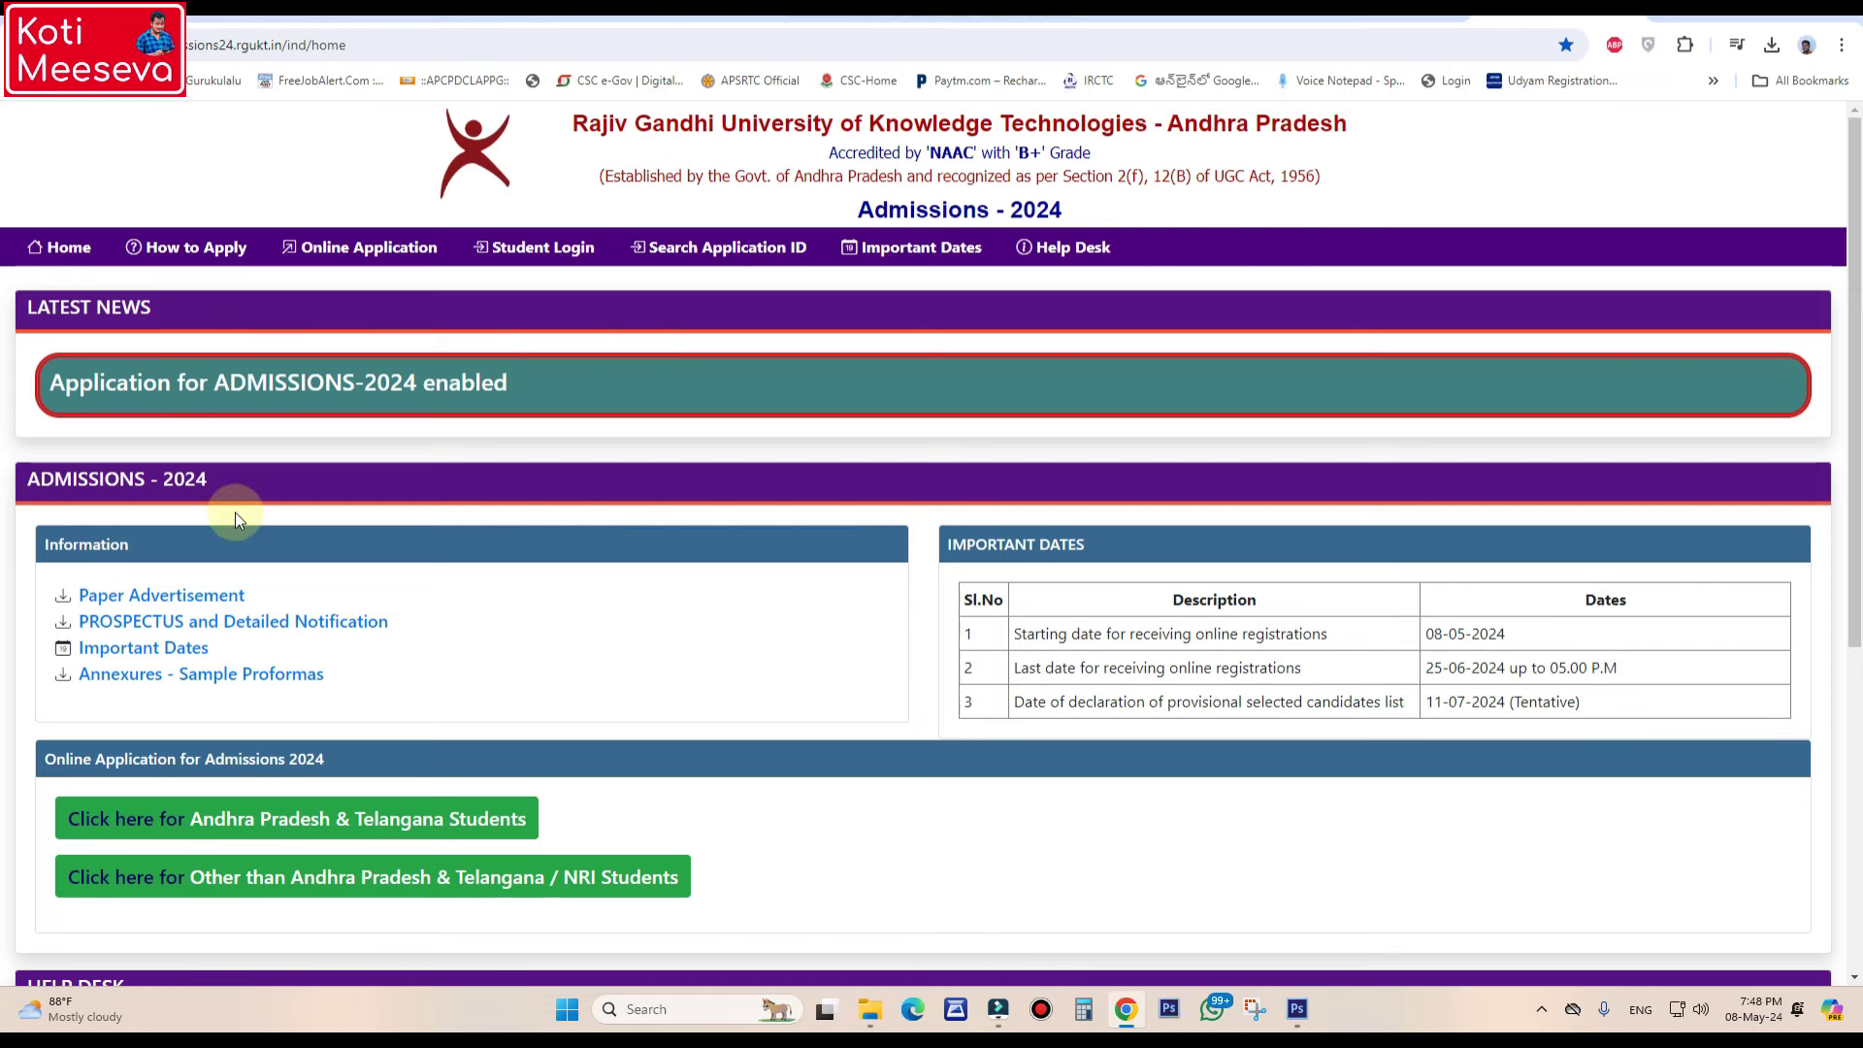
- Open the online application instructions for Andhra Pradesh & Telangana students and scroll through them
{"action": "scroll", "coordinate": [90, 878], "scroll_direction": "down", "scroll_amount": 1}
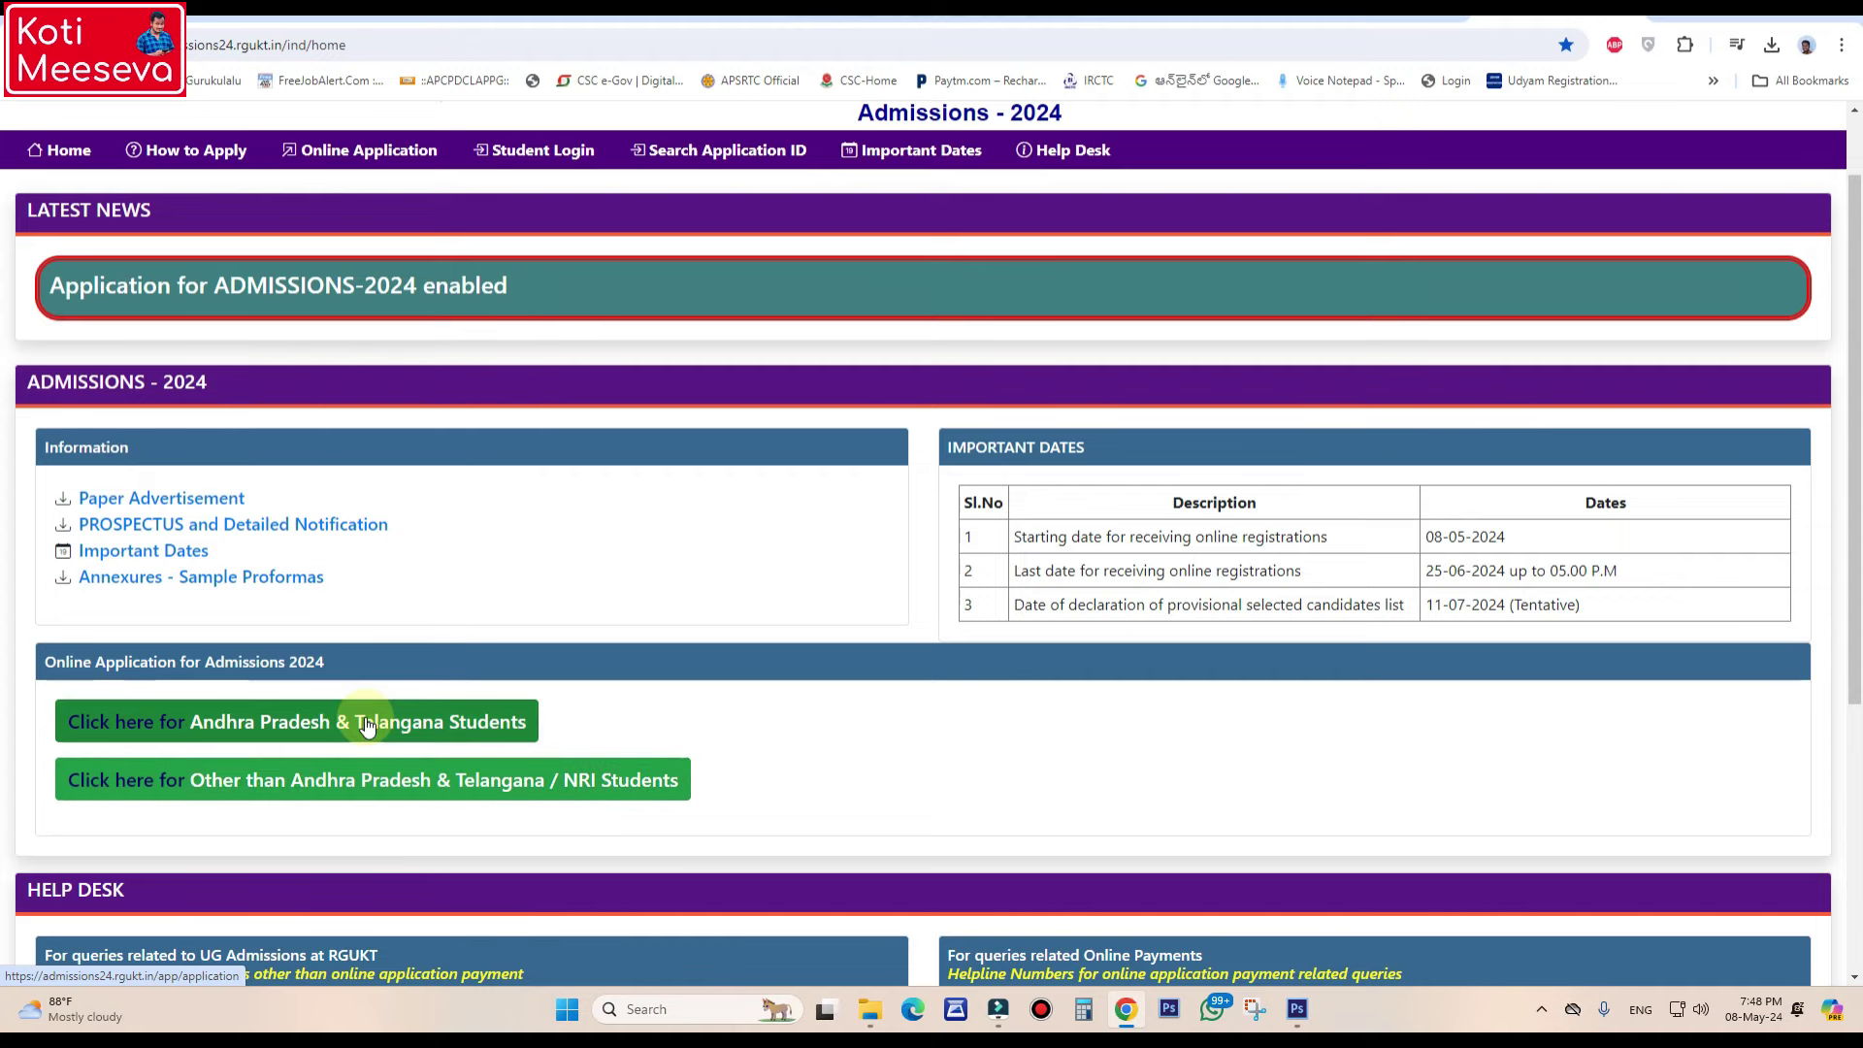
{"action": "left_click", "coordinate": [297, 722]}
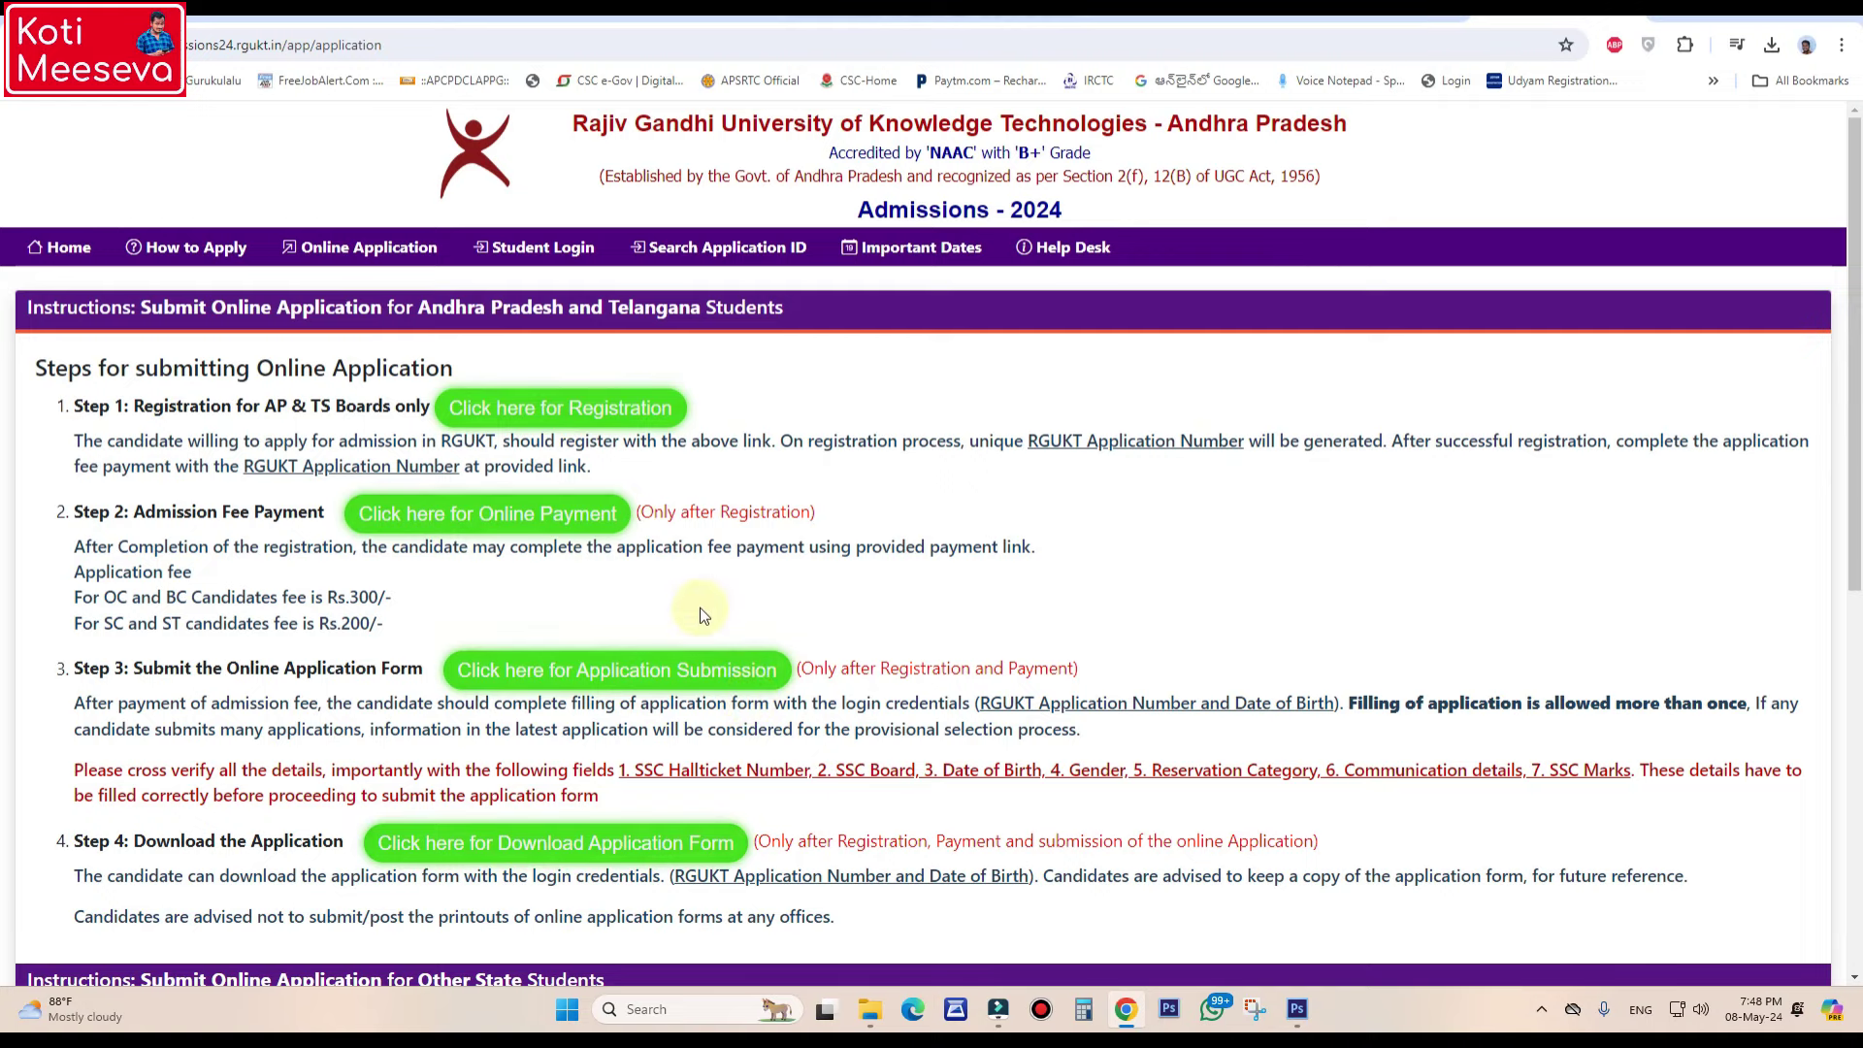
{"action": "scroll", "coordinate": [698, 609], "scroll_direction": "down", "scroll_amount": 5}
{"action": "scroll", "coordinate": [696, 609], "scroll_direction": "down", "scroll_amount": 2}
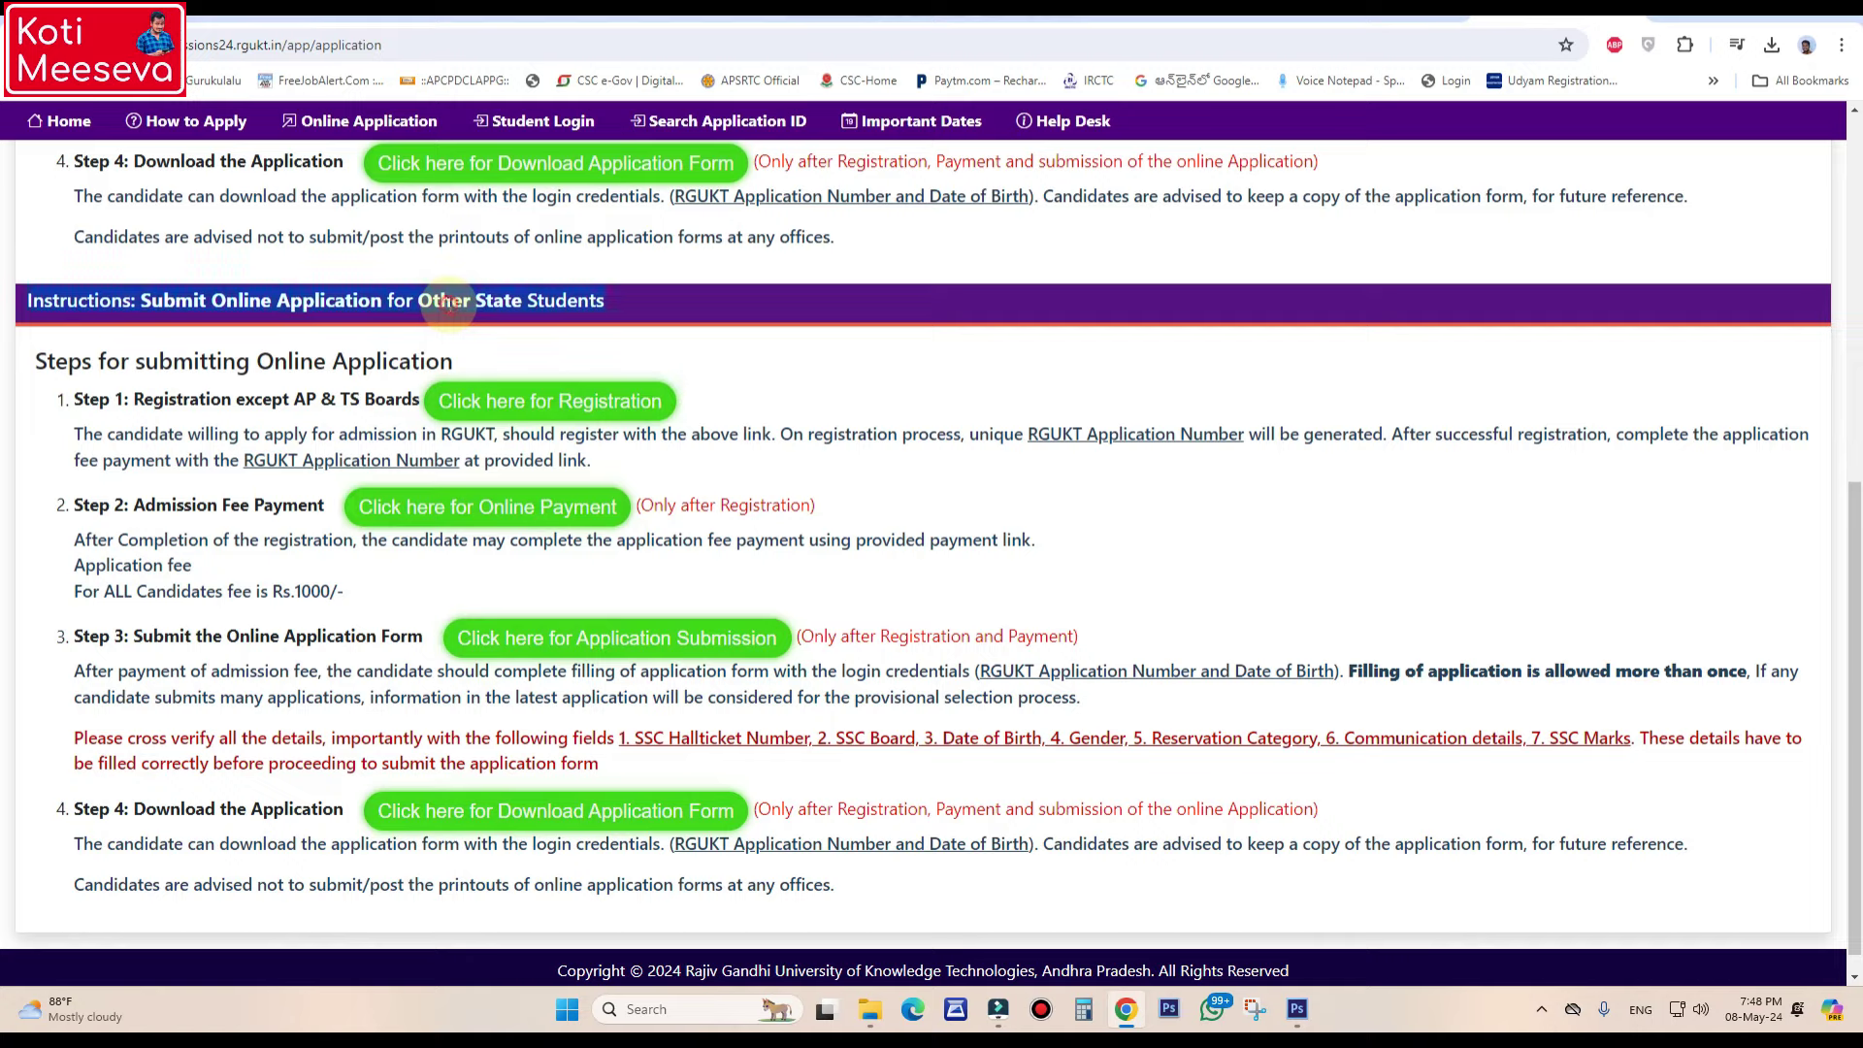
{"action": "scroll", "coordinate": [449, 304], "scroll_direction": "up", "scroll_amount": 7}
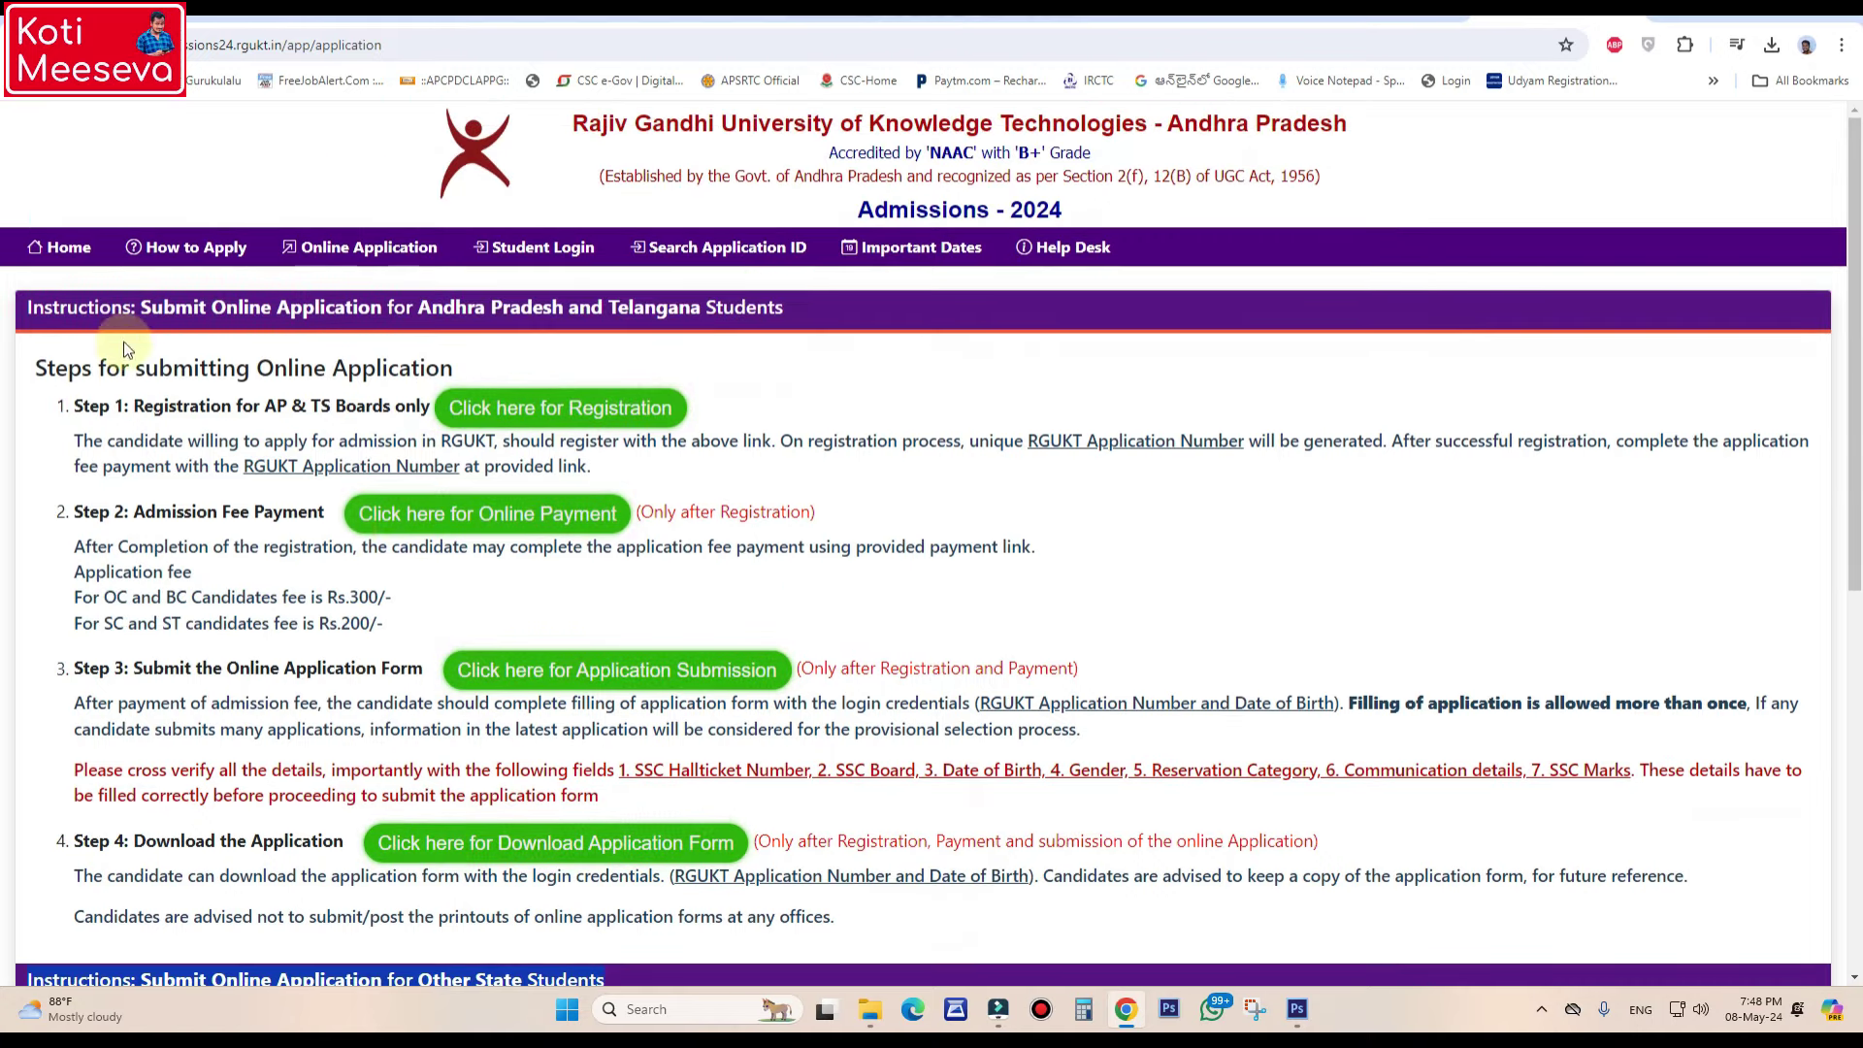
- Highlight the four step headings: registration, fee payment, application form and download
{"action": "triple_click", "coordinate": [139, 372]}
{"action": "left_click", "coordinate": [138, 372]}
{"action": "triple_click", "coordinate": [139, 372]}
{"action": "left_click", "coordinate": [130, 405]}
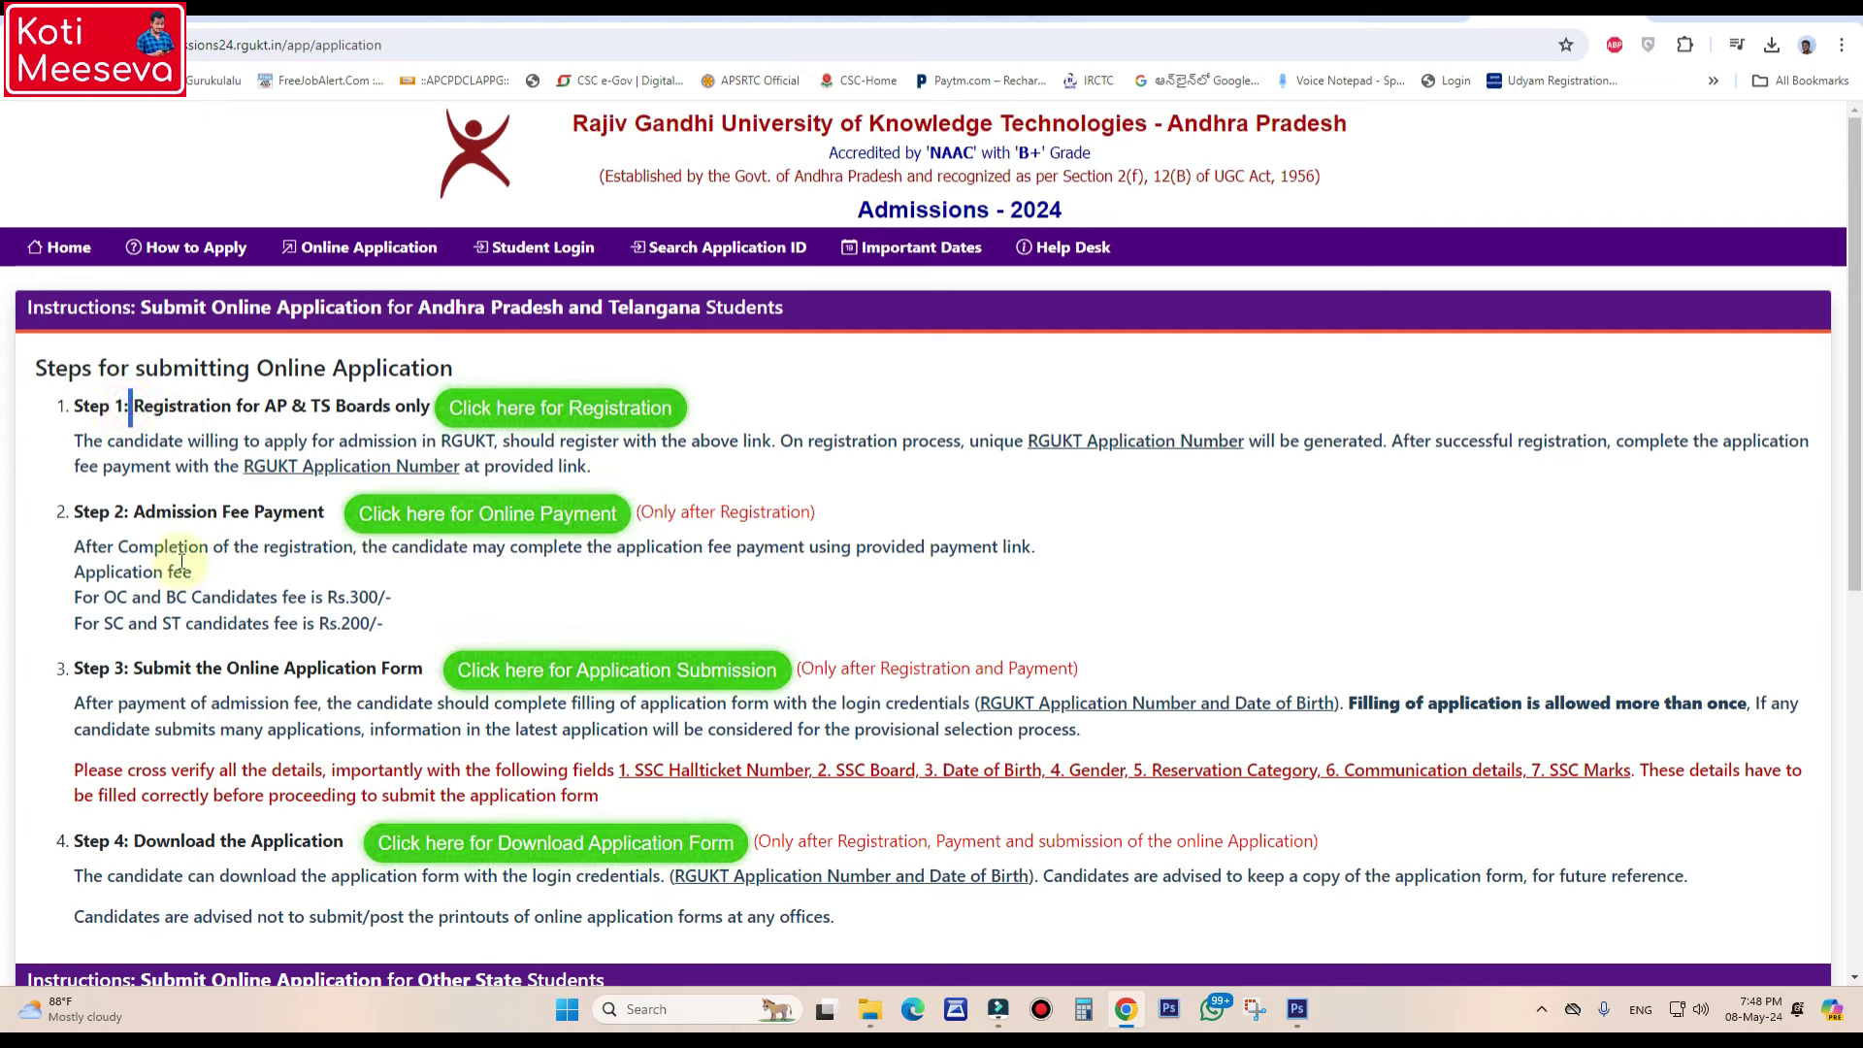
{"action": "left_click_drag", "start_coordinate": [133, 407], "coordinate": [427, 406]}
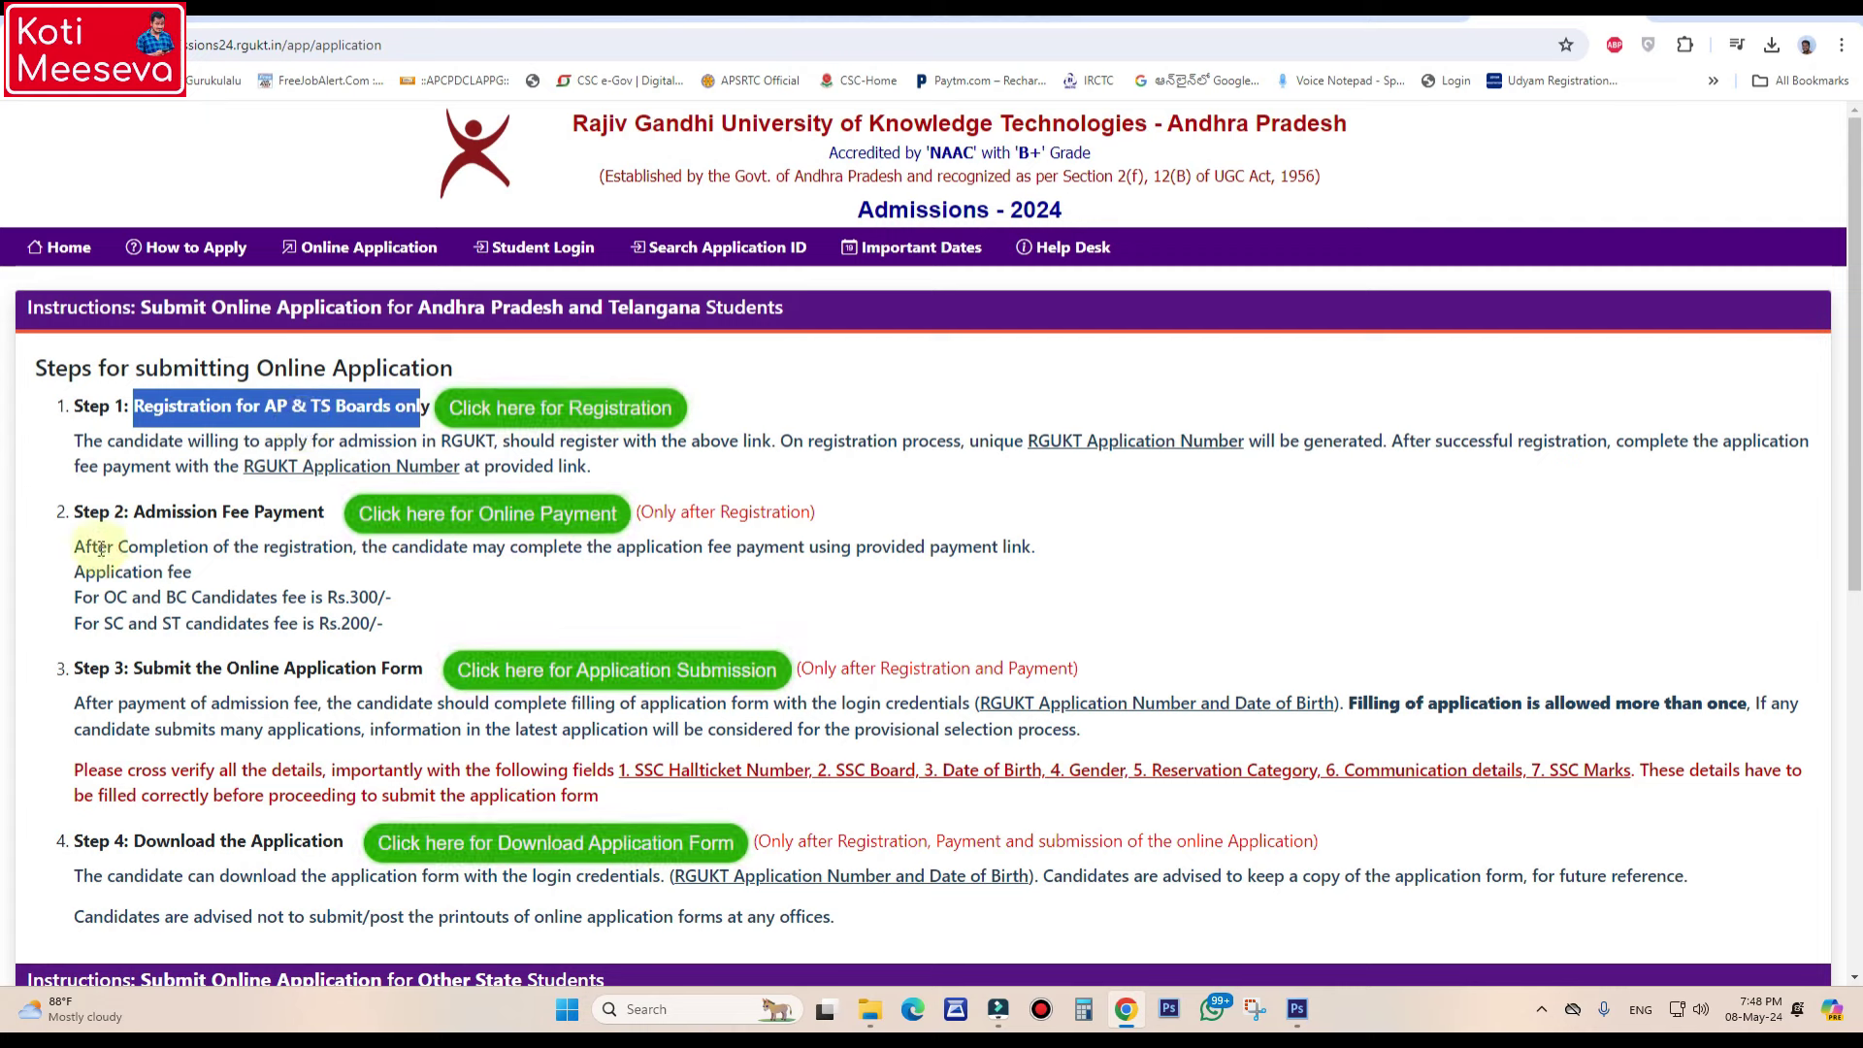
{"action": "left_click_drag", "start_coordinate": [124, 512], "coordinate": [320, 502]}
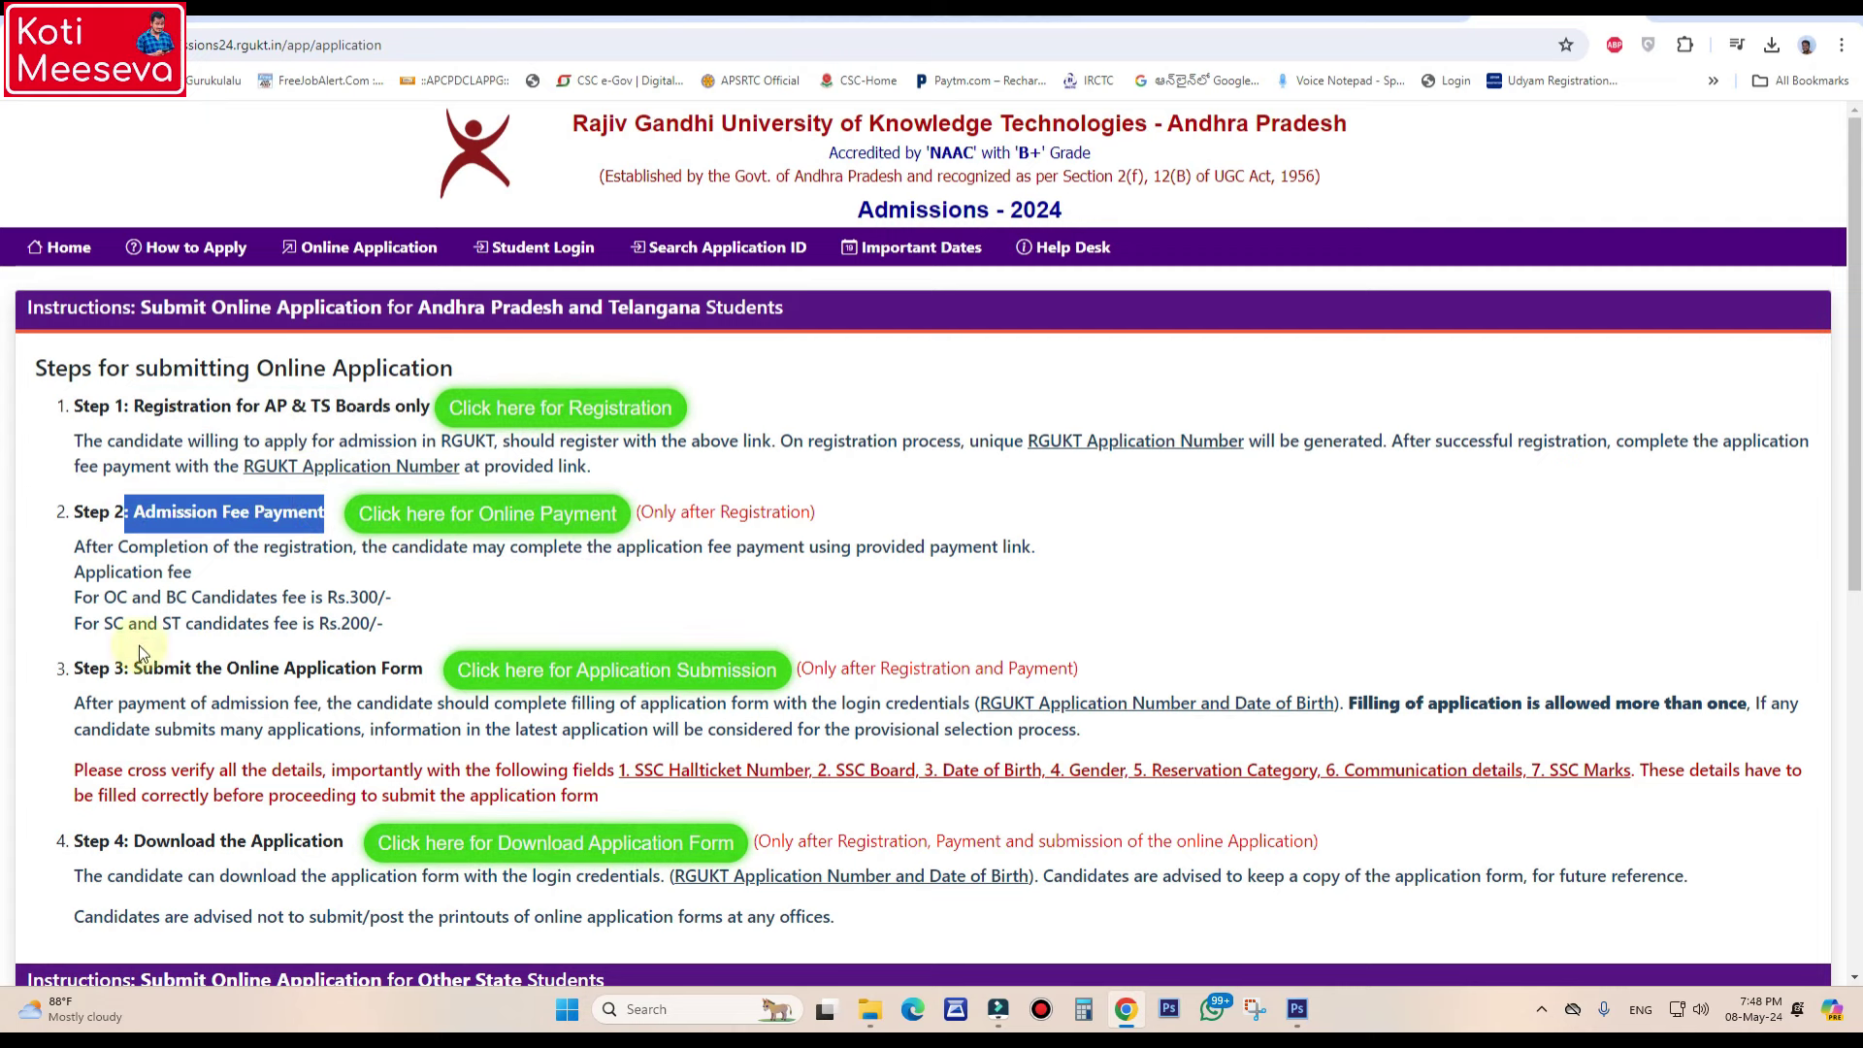
{"action": "left_click_drag", "start_coordinate": [113, 667], "coordinate": [425, 670]}
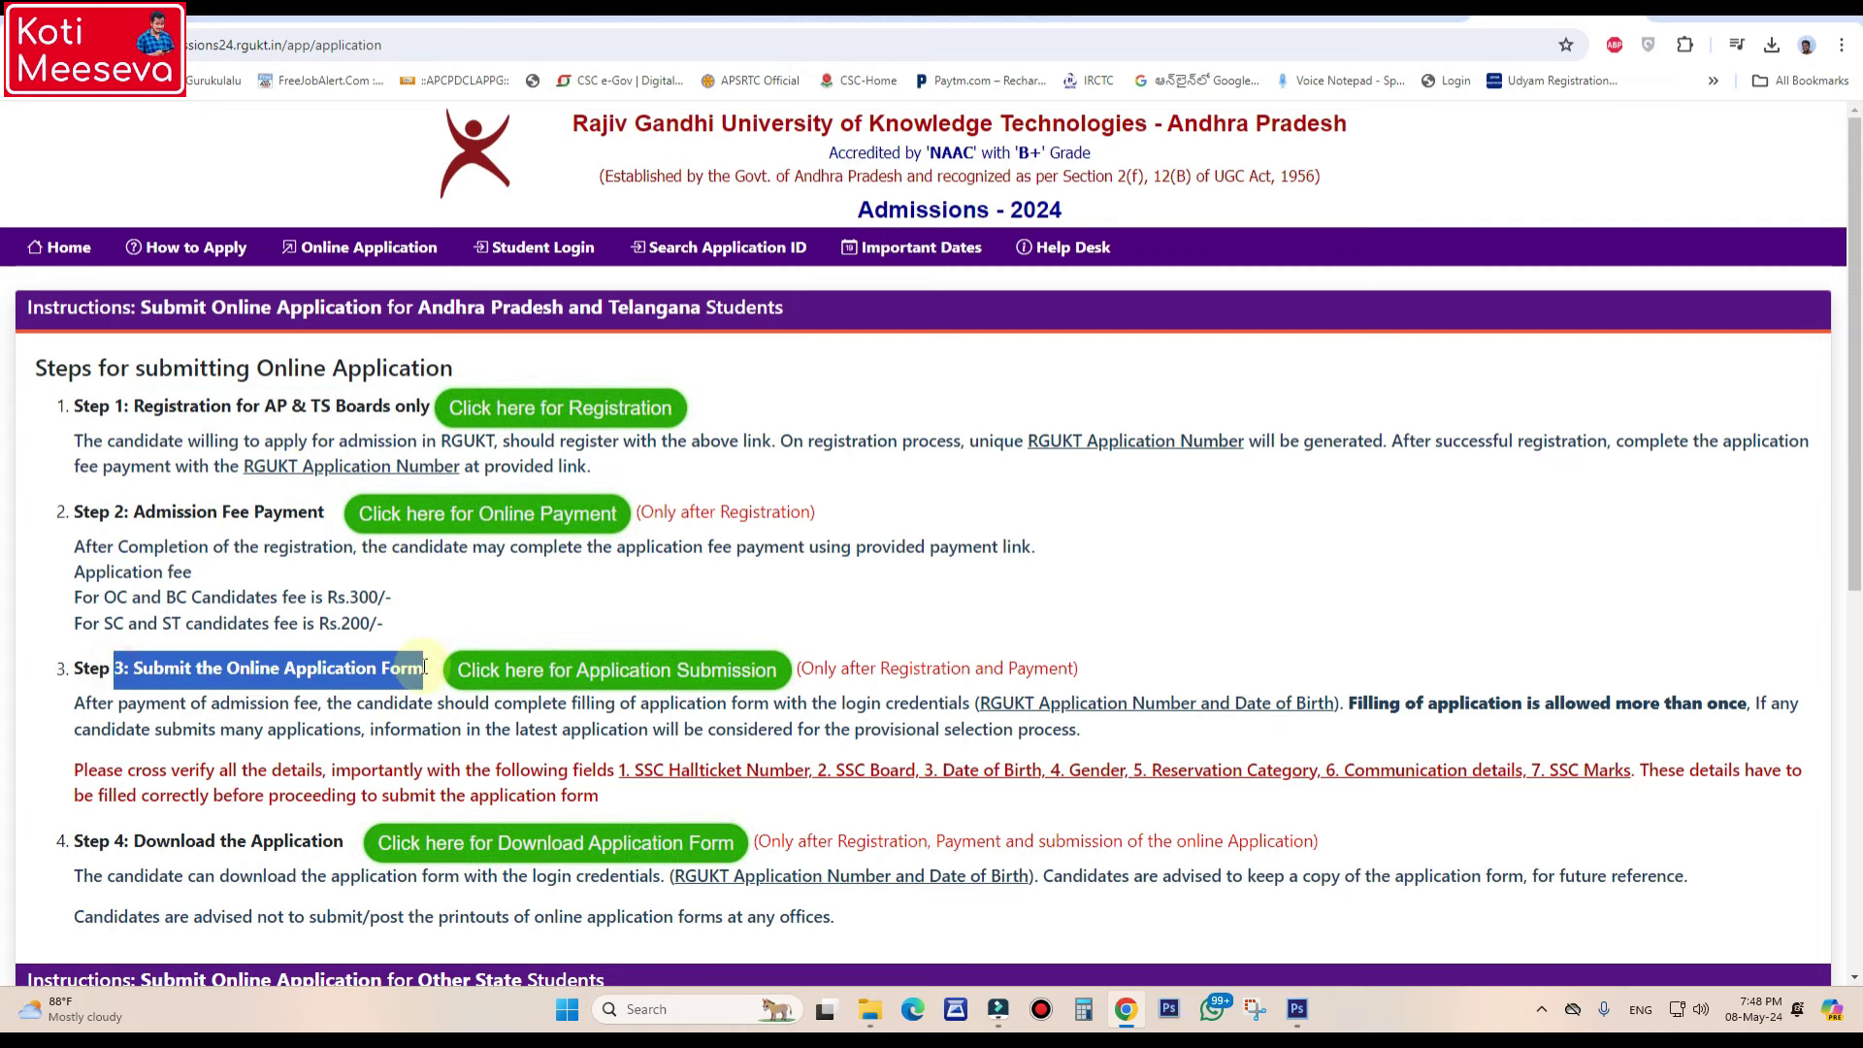
{"action": "left_click_drag", "start_coordinate": [124, 840], "coordinate": [353, 840]}
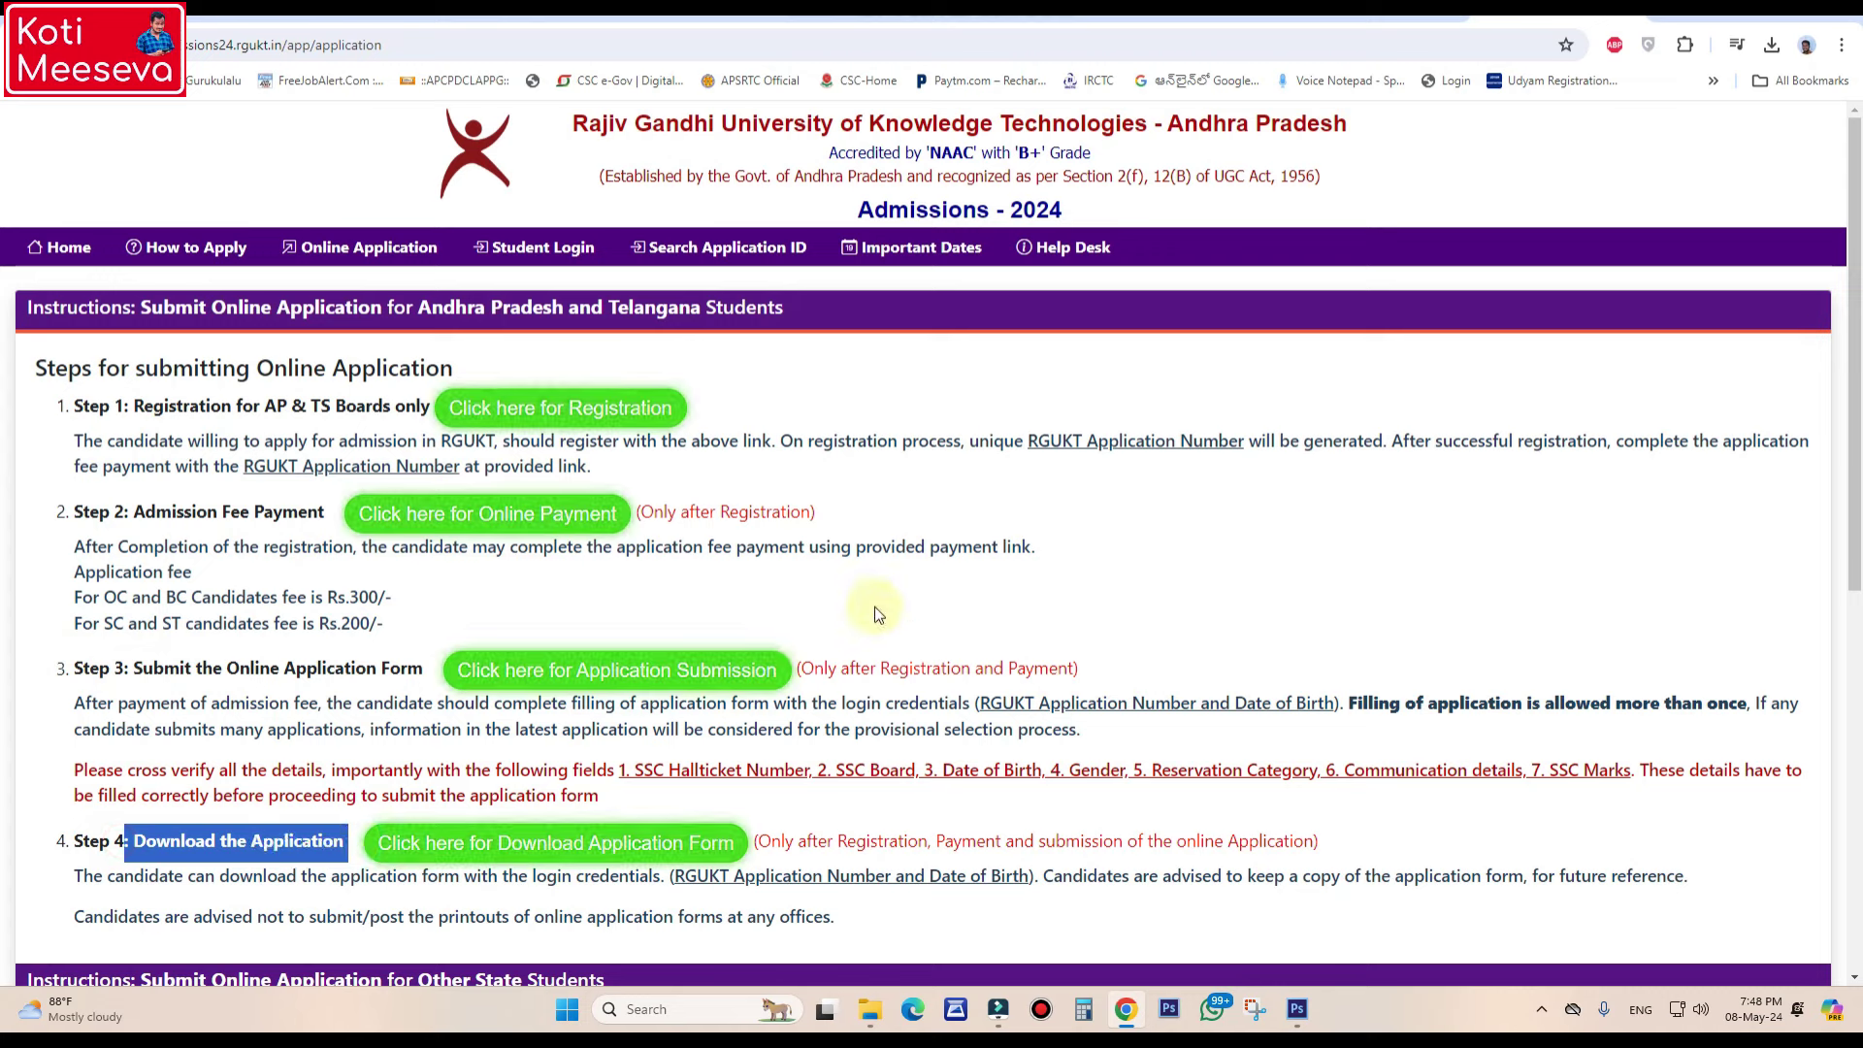
{"action": "left_click", "coordinate": [1102, 607]}
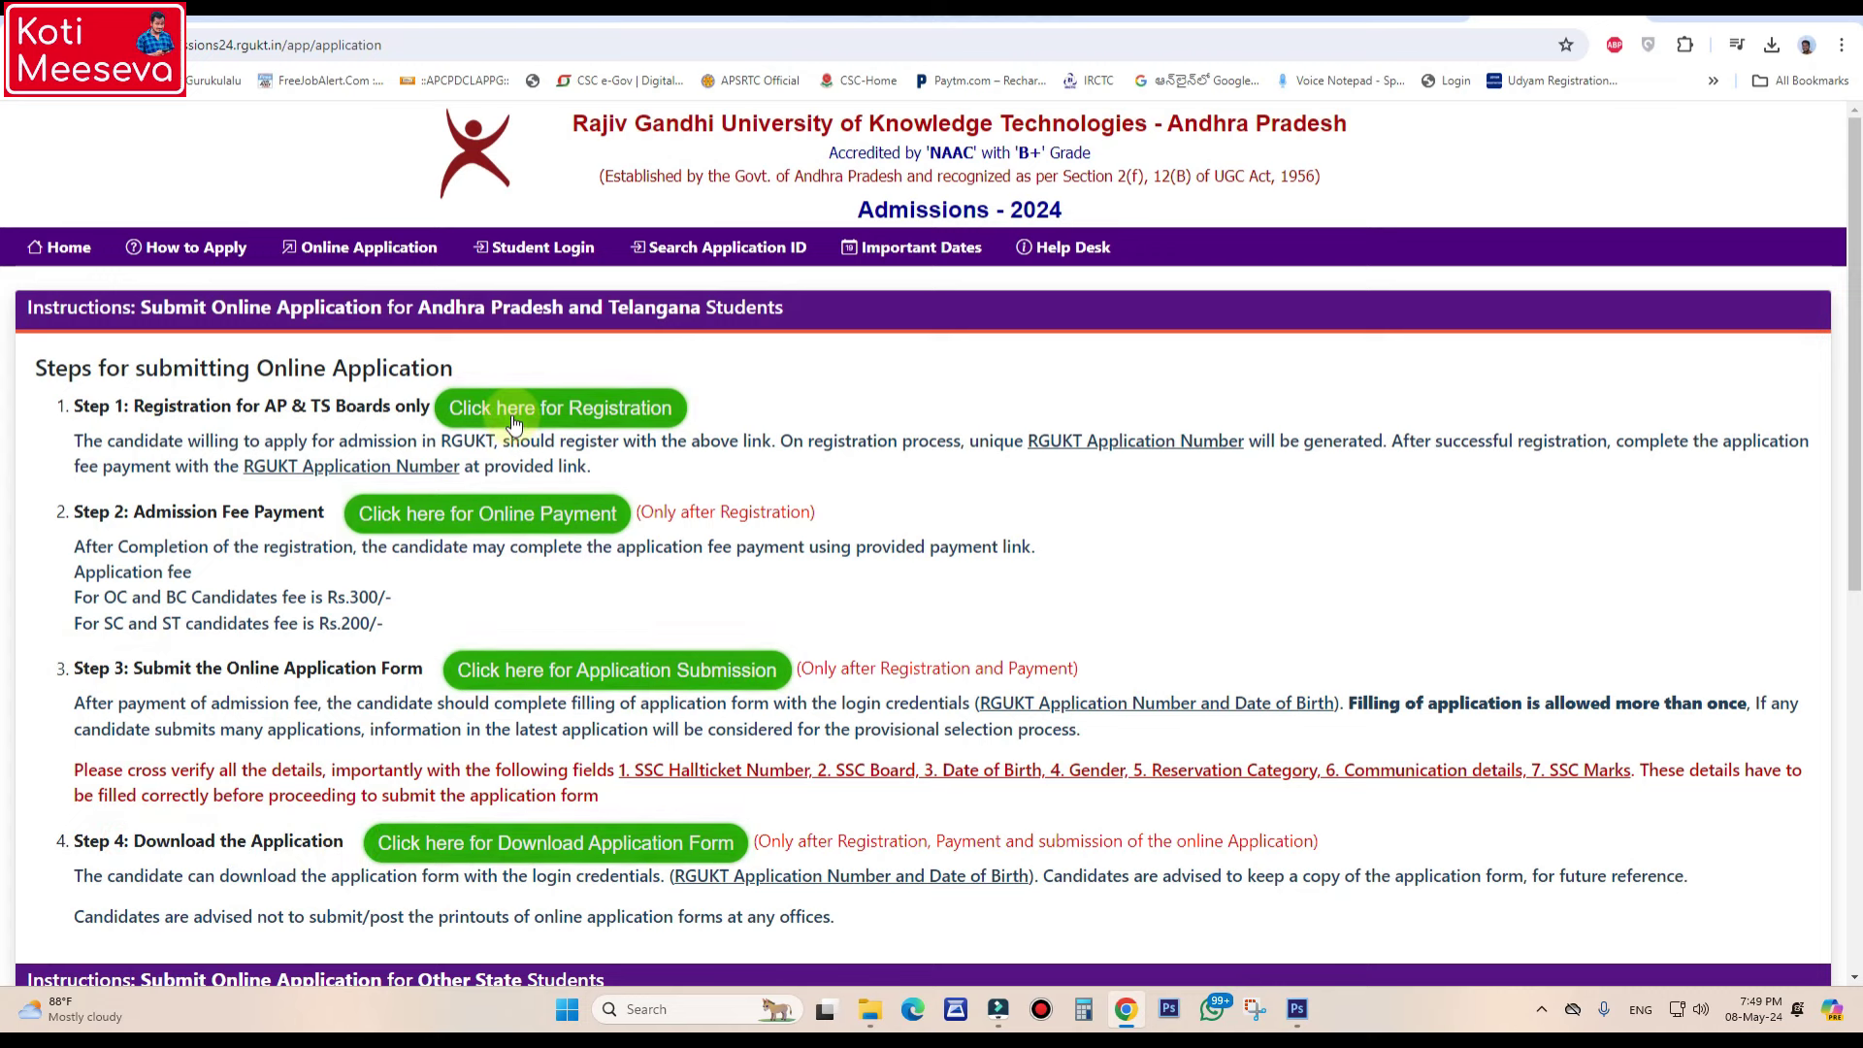
- Open the registration form and choose AP SSC as the board
{"action": "left_click", "coordinate": [572, 409]}
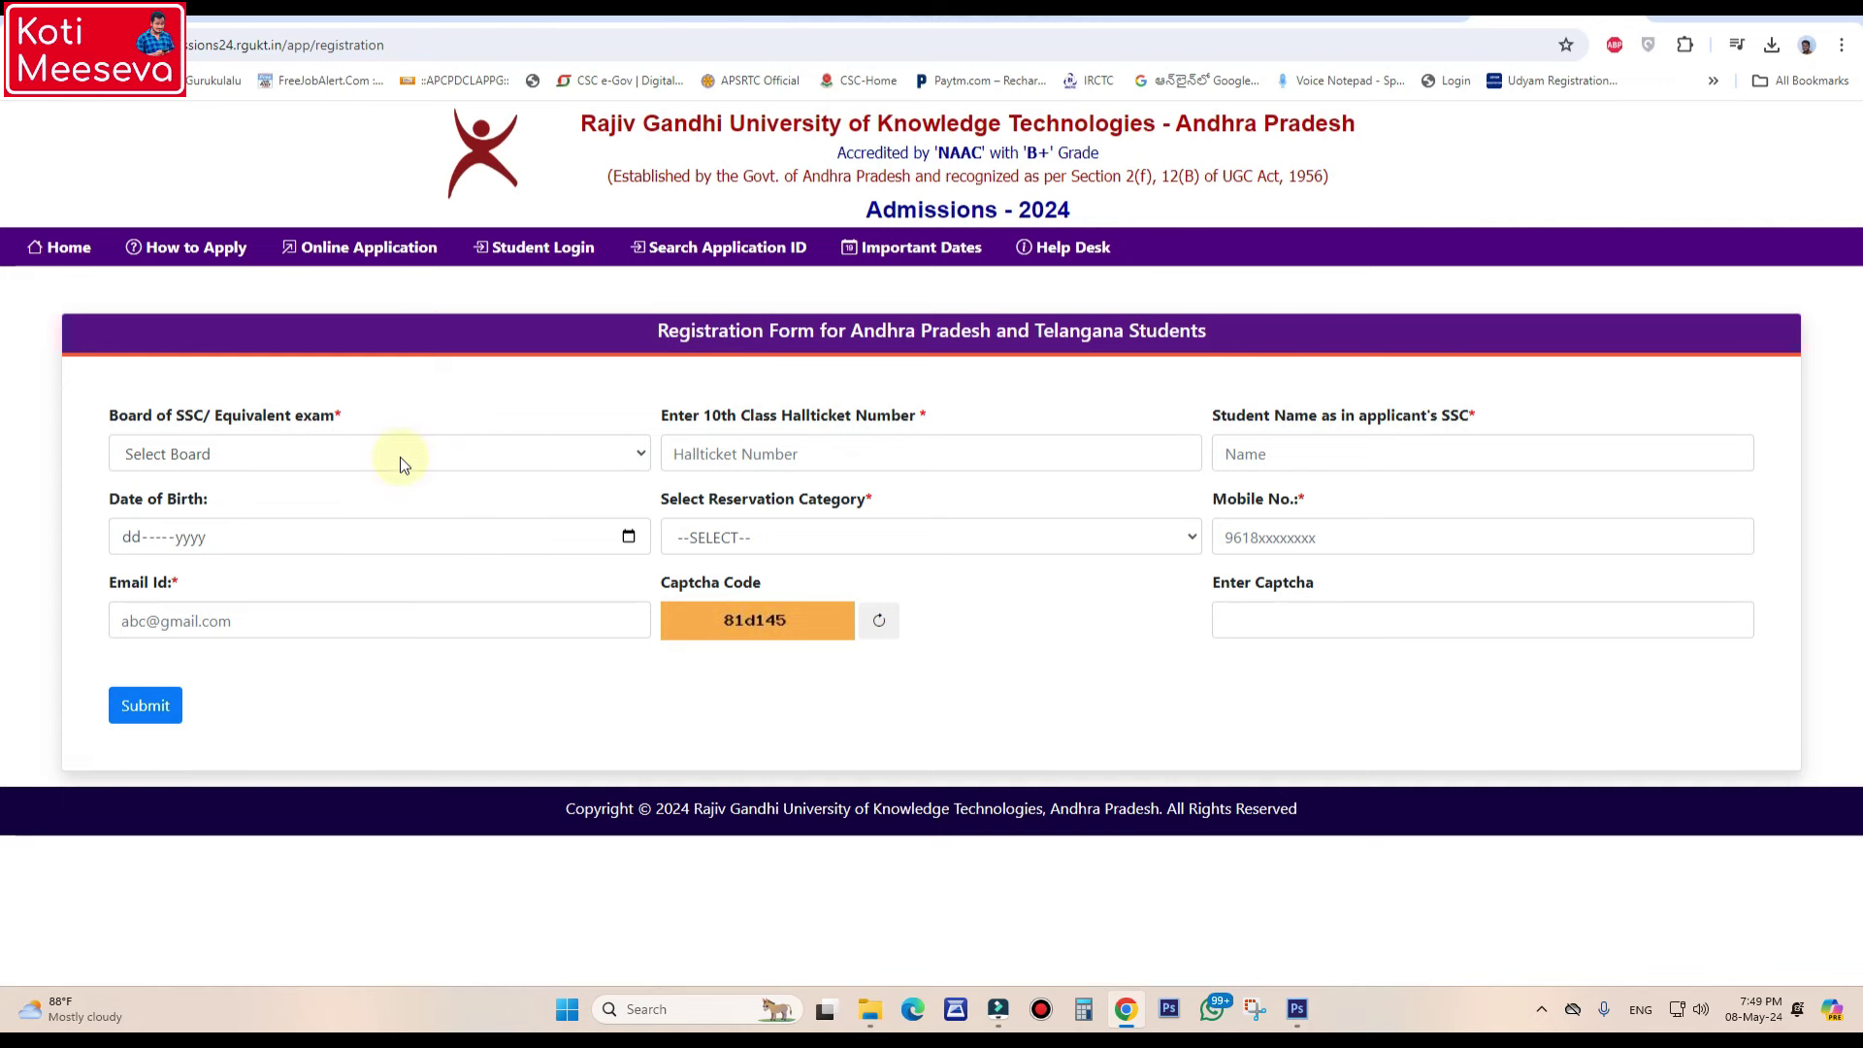
{"action": "left_click", "coordinate": [399, 457]}
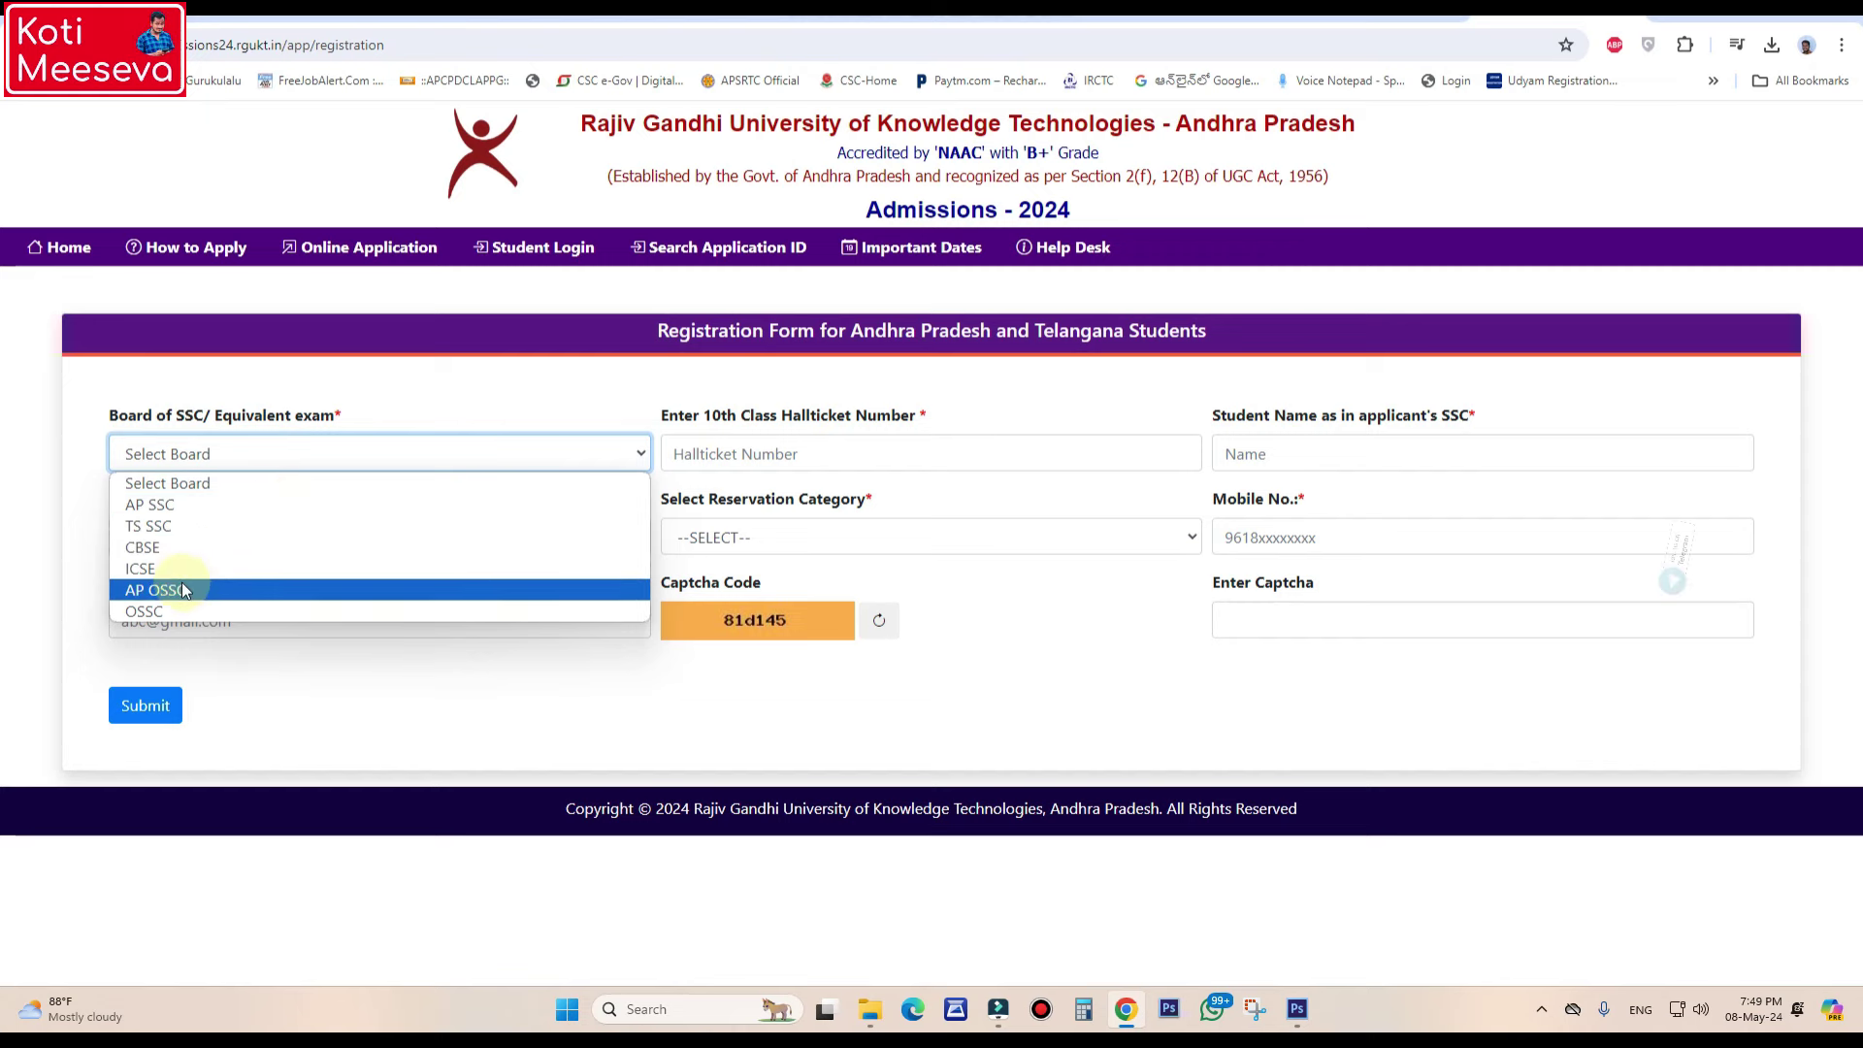
{"action": "left_click", "coordinate": [160, 504]}
- Enter the student's hall ticket number and the student's name
{"action": "left_click", "coordinate": [821, 452]}
{"action": "left_click", "coordinate": [1361, 452]}
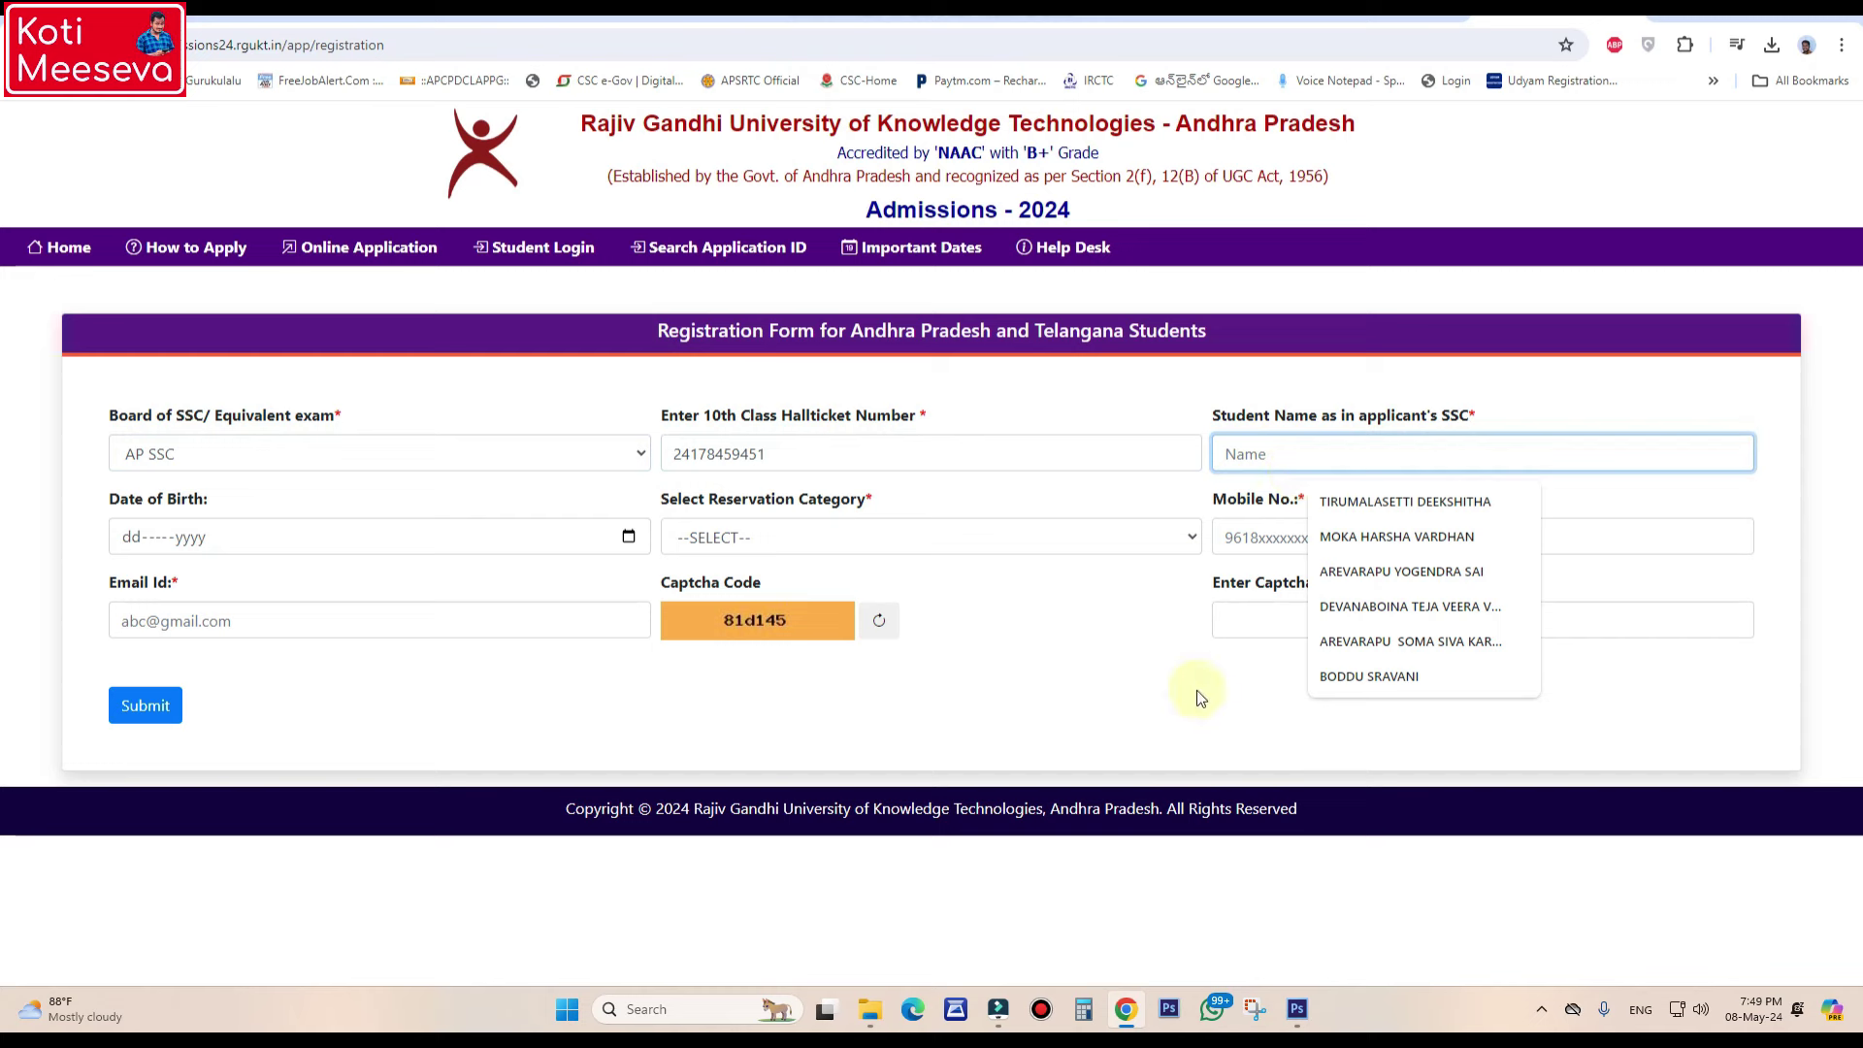
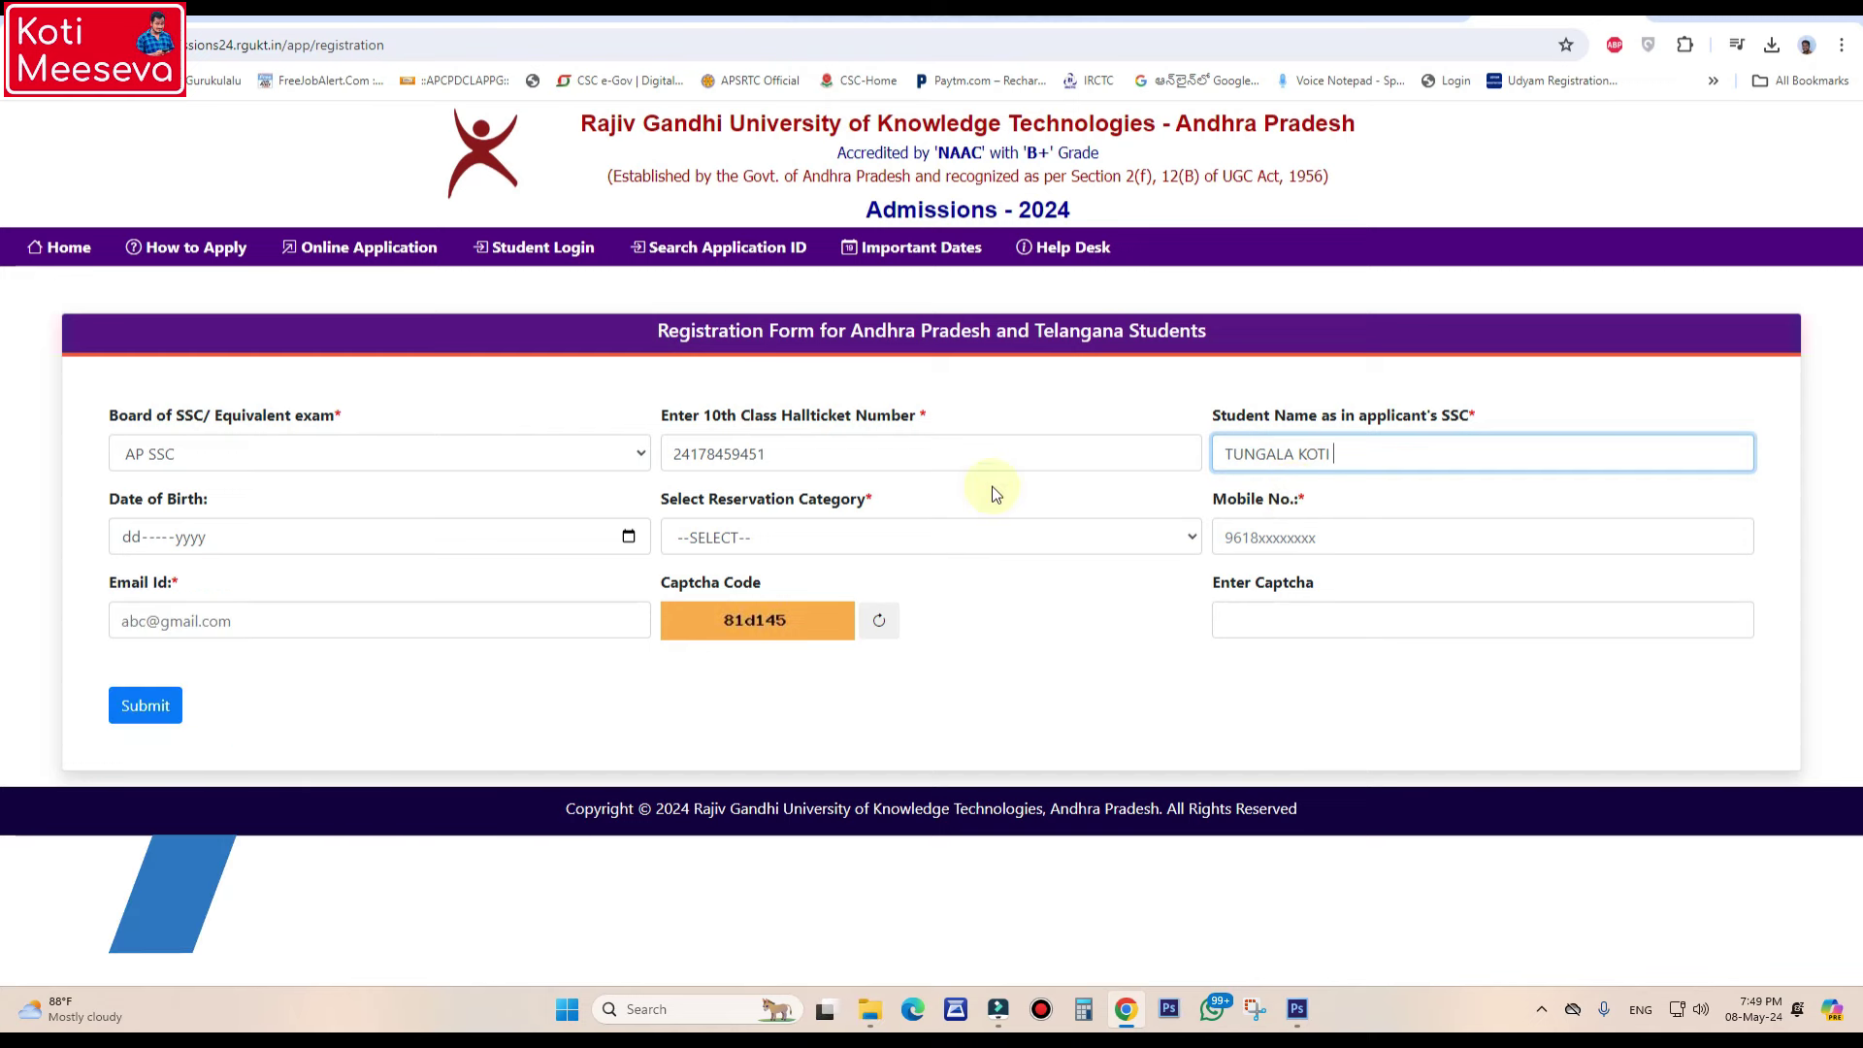
- Pick 30 June 2006 in the Date of Birth calendar via year and month selection
{"action": "left_click", "coordinate": [628, 536]}
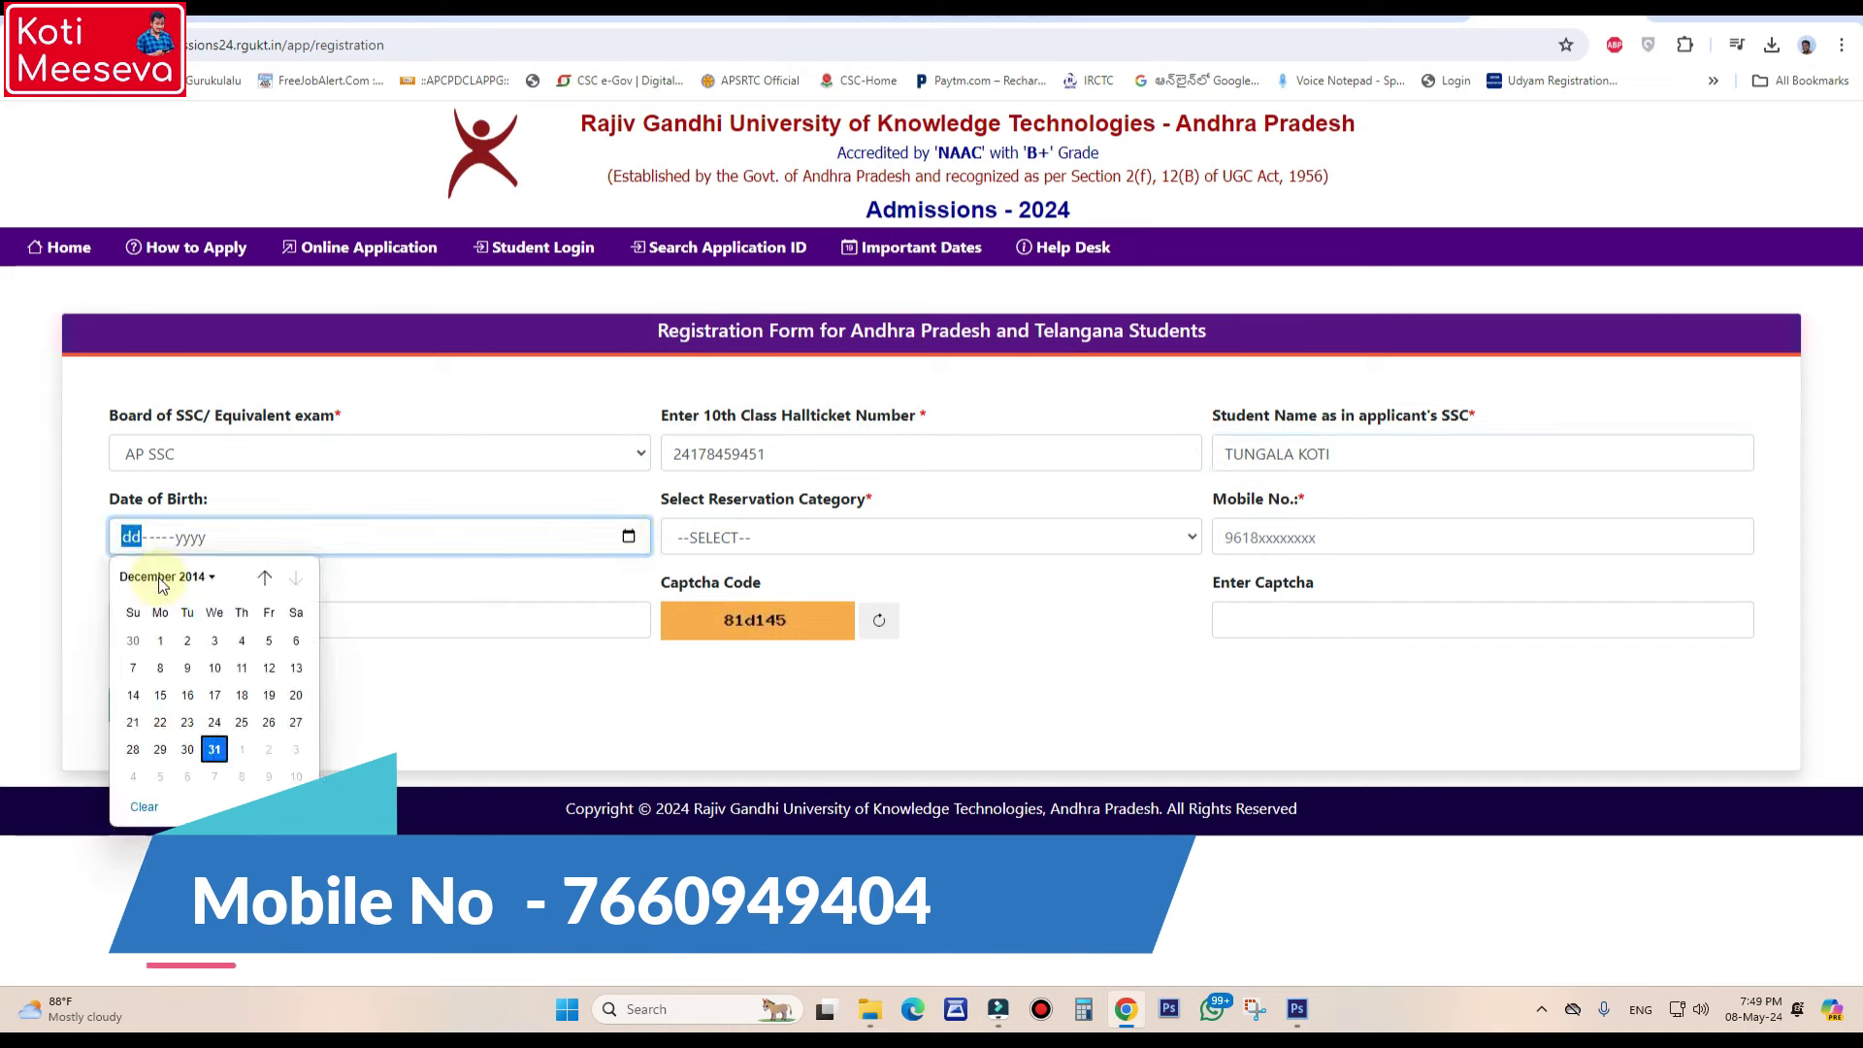
{"action": "left_click", "coordinate": [162, 577]}
{"action": "scroll", "coordinate": [299, 628], "scroll_direction": "up", "scroll_amount": 5}
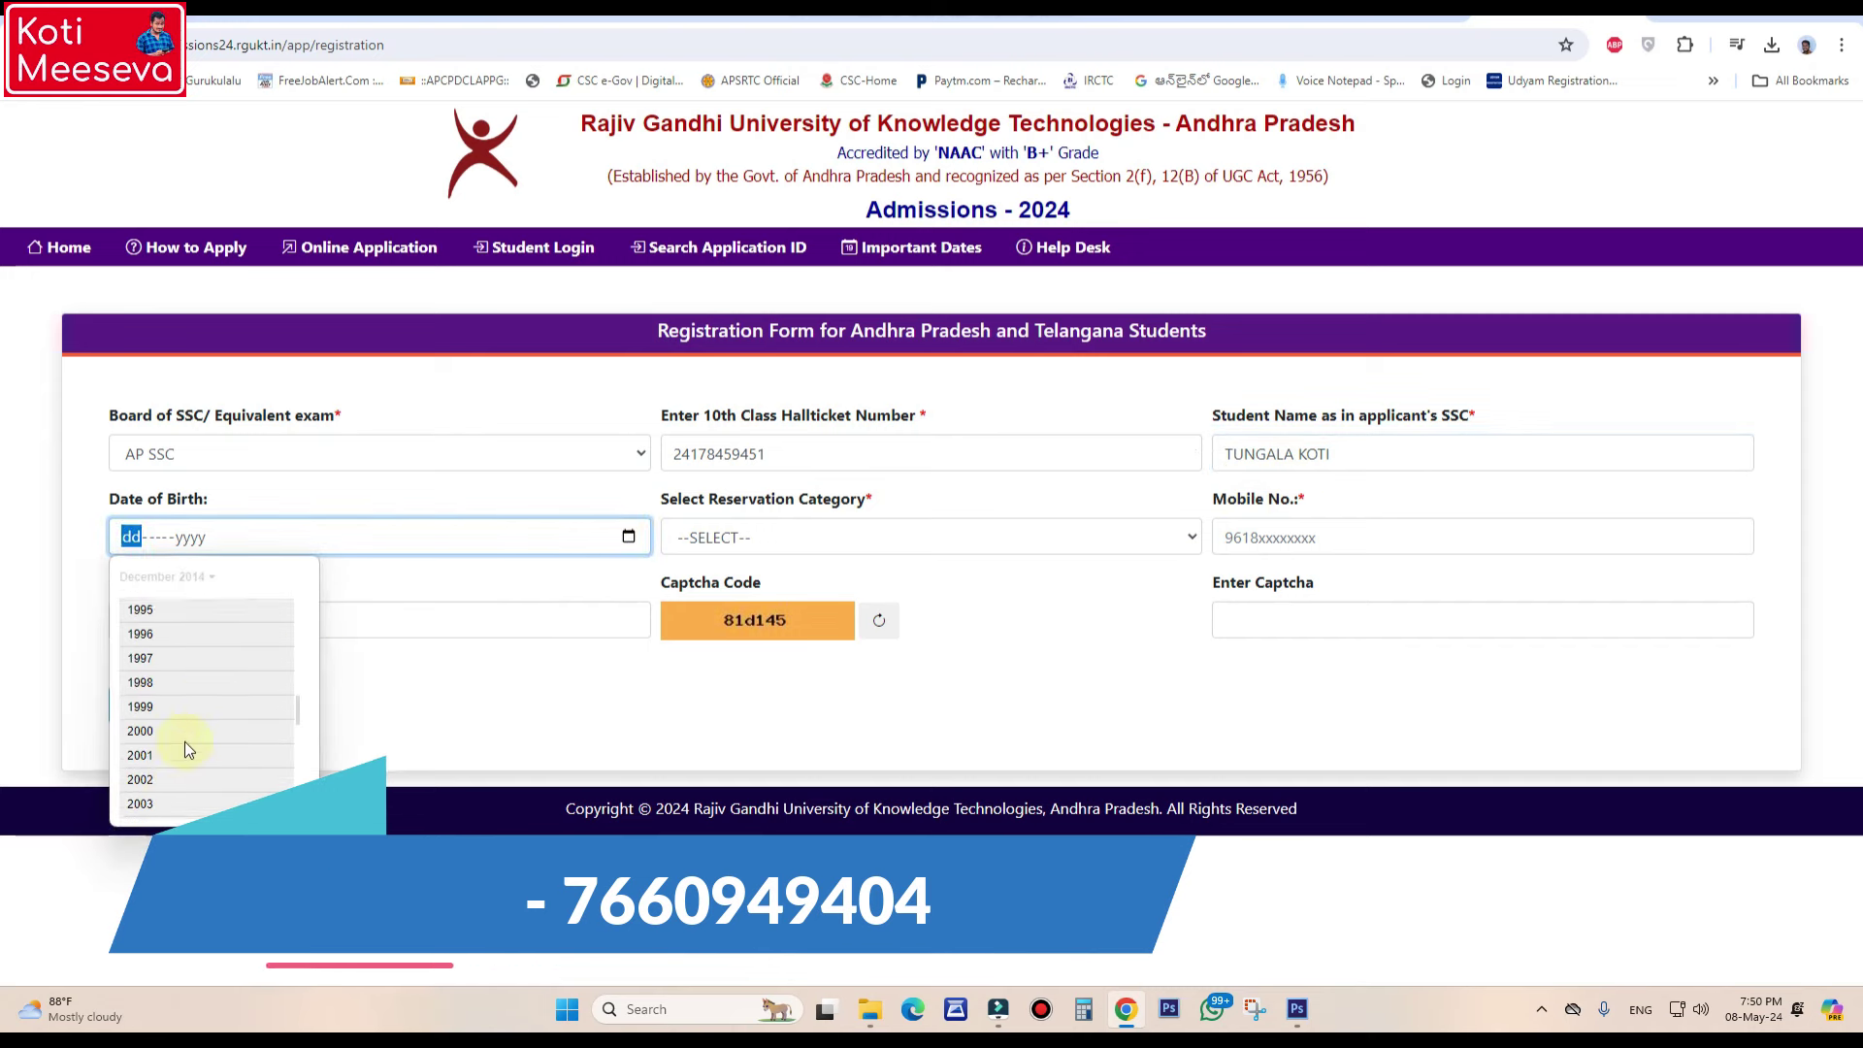
{"action": "left_click", "coordinate": [182, 747]}
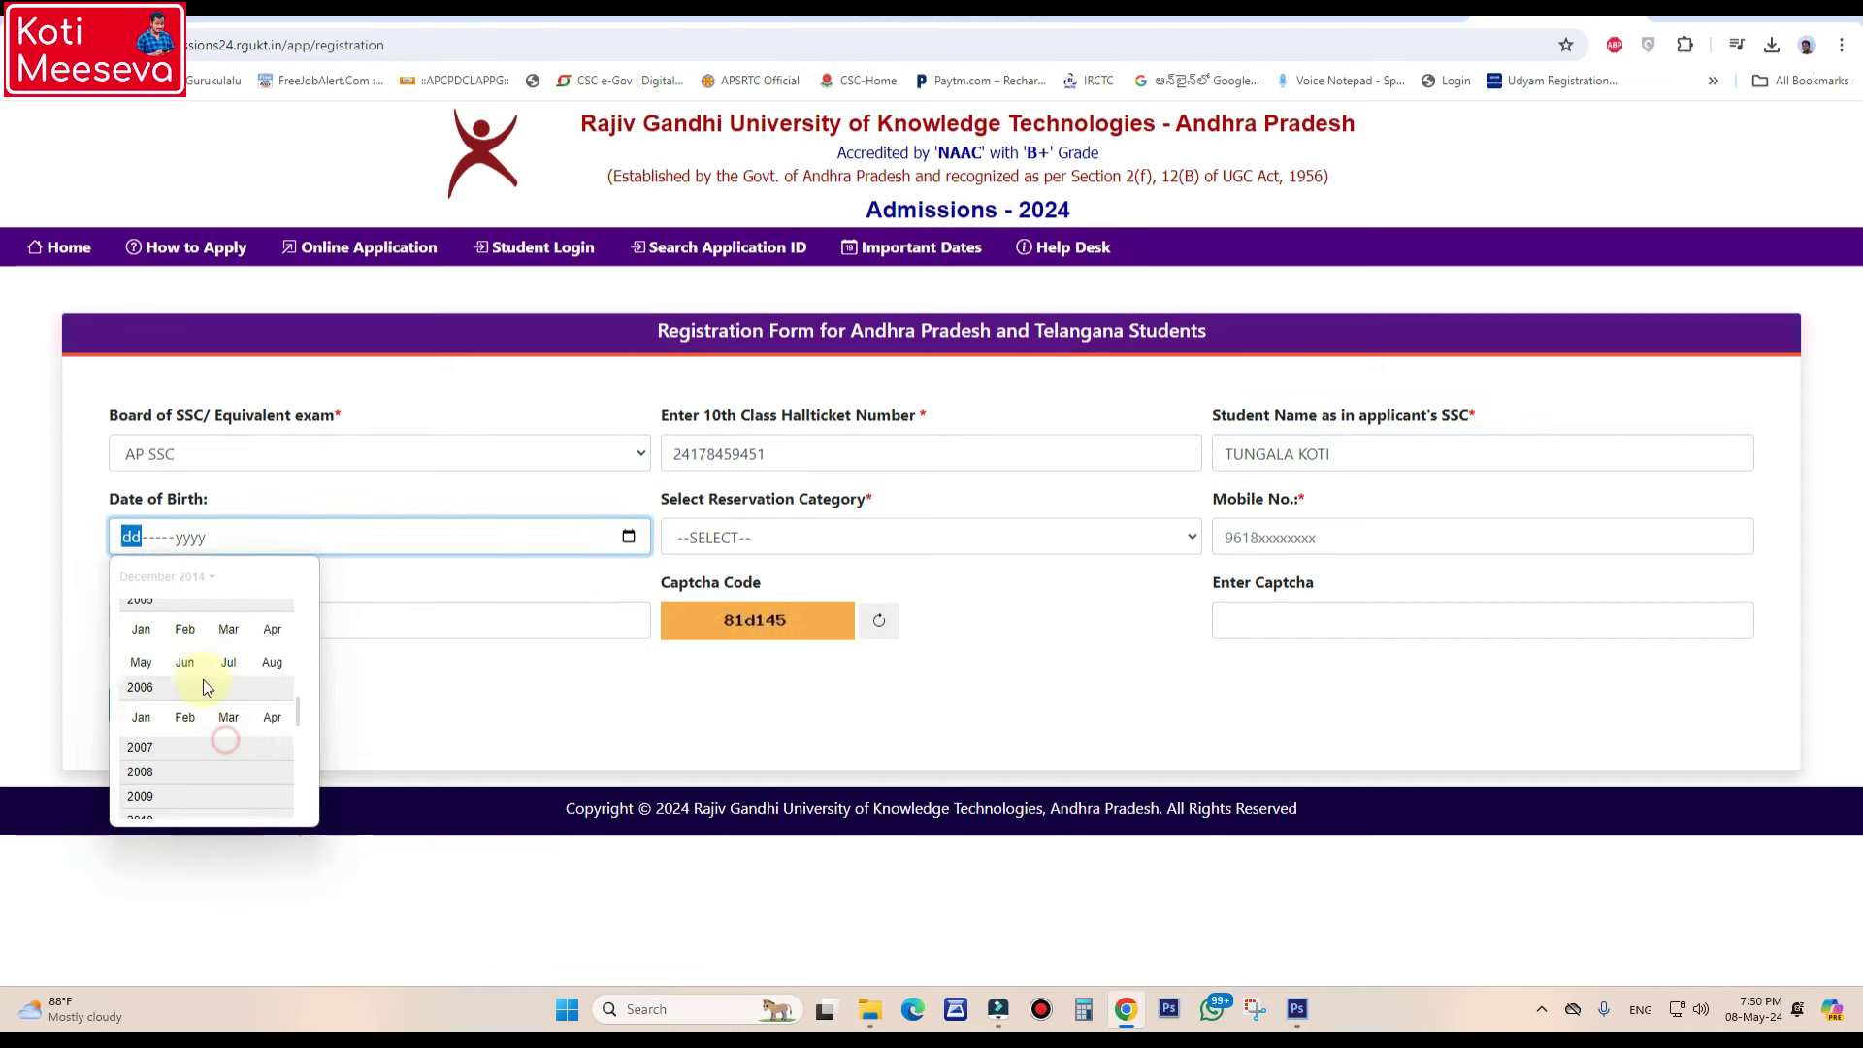
{"action": "left_click", "coordinate": [184, 661]}
{"action": "left_click", "coordinate": [815, 764]}
{"action": "left_click", "coordinate": [895, 553]}
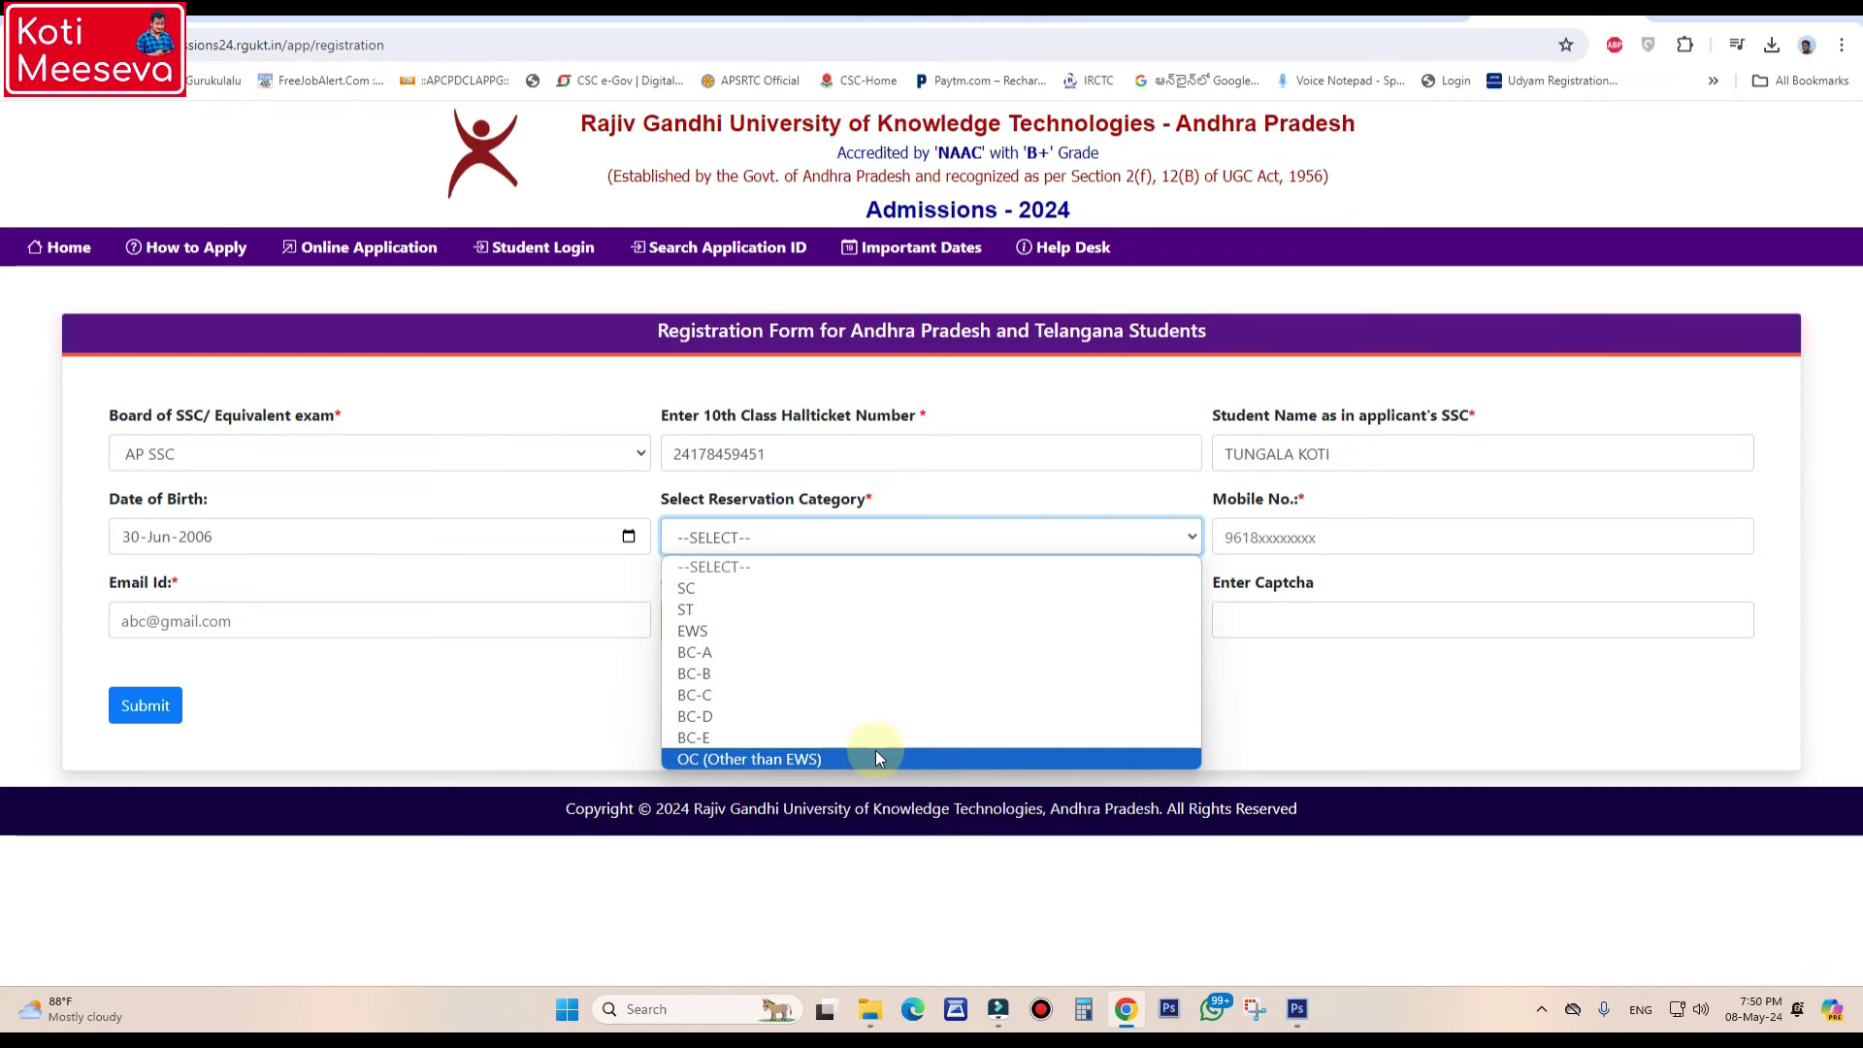
- Set the reservation category to OC (Other than EWS), confirming its alert
{"action": "left_click", "coordinate": [718, 633]}
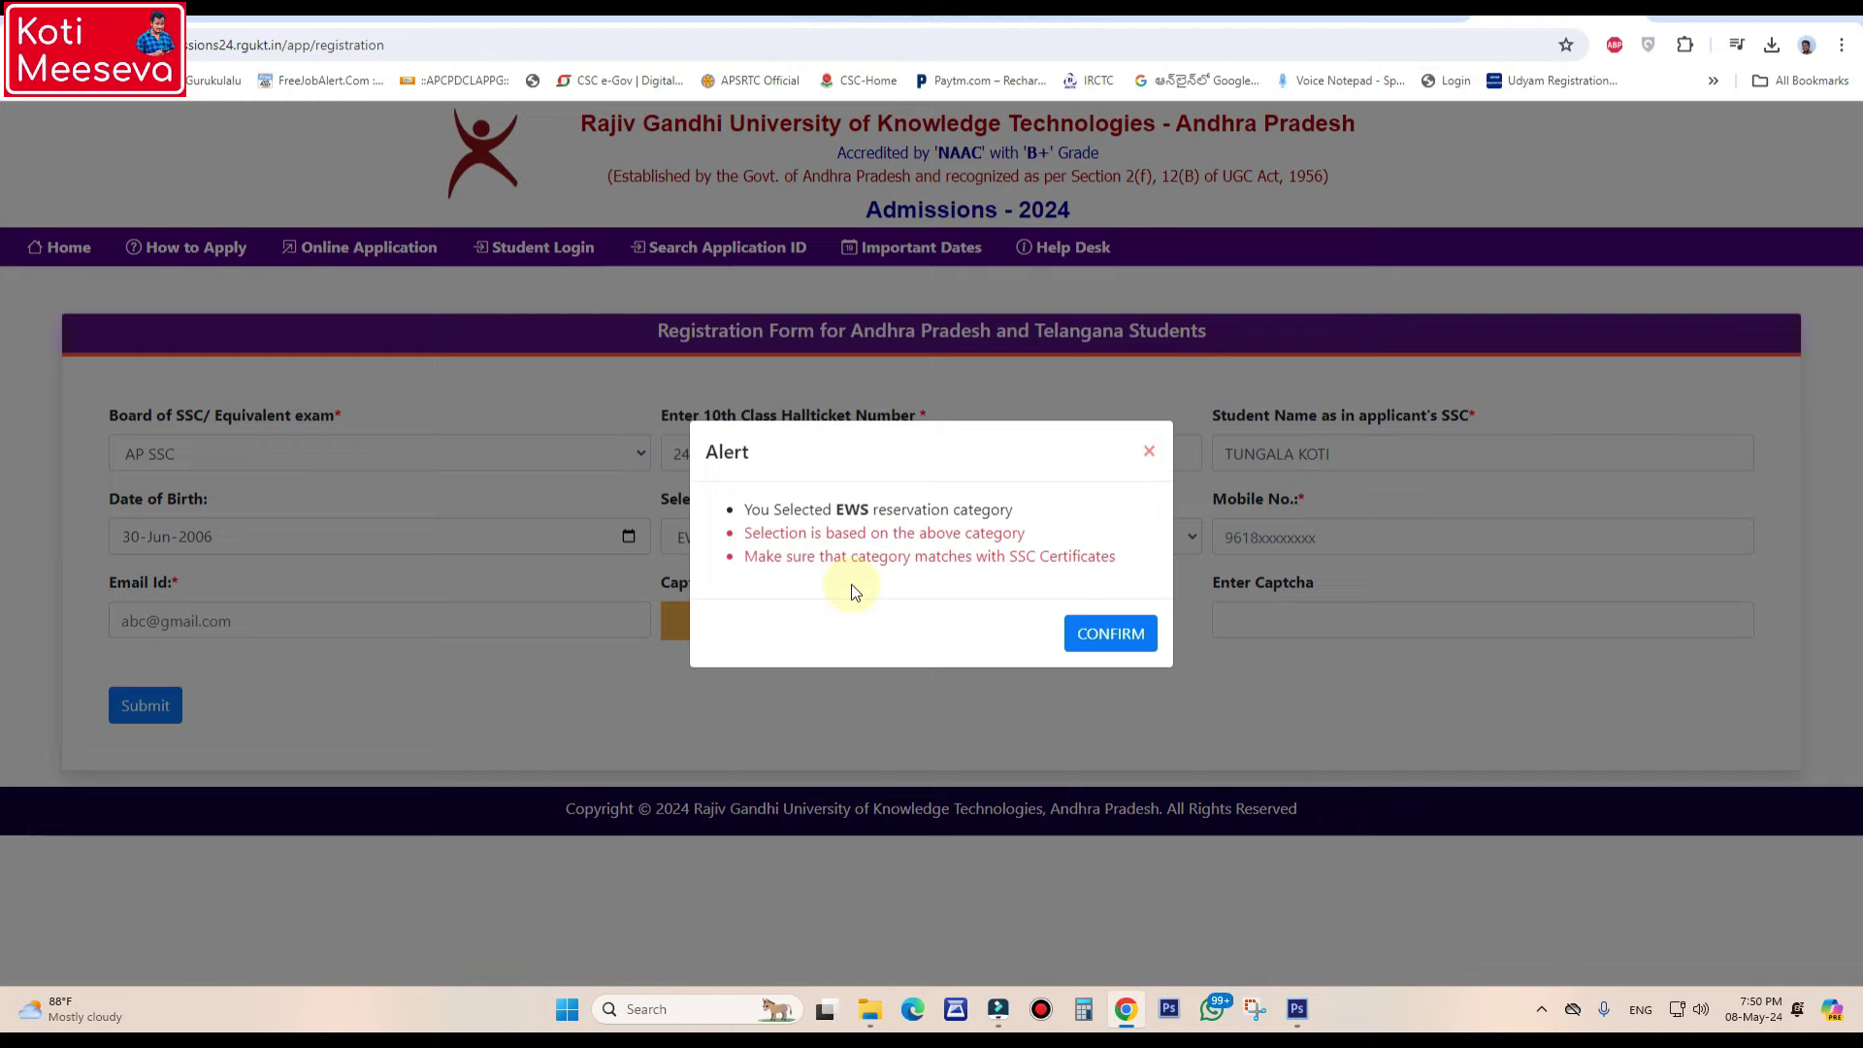
{"action": "left_click", "coordinate": [1149, 450]}
{"action": "left_click", "coordinate": [819, 549]}
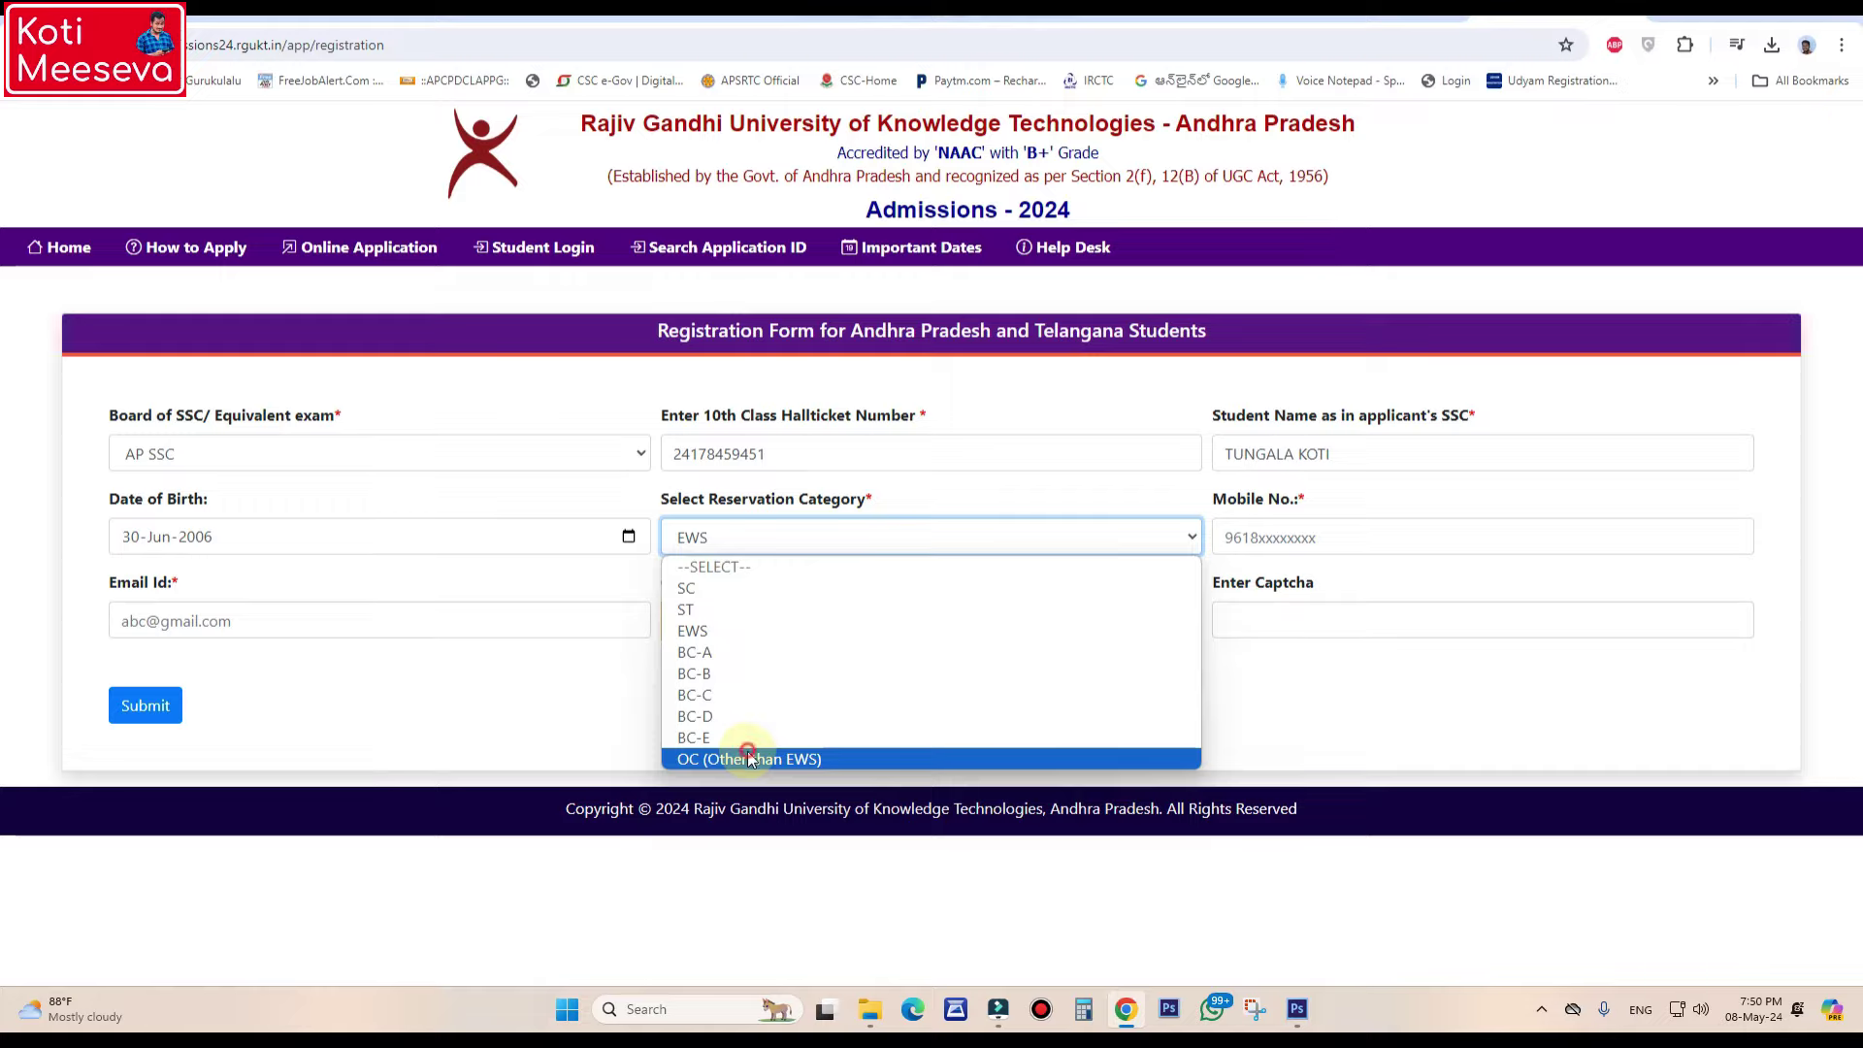
{"action": "left_click", "coordinate": [747, 758]}
{"action": "left_click", "coordinate": [1106, 633]}
{"action": "left_click", "coordinate": [759, 546]}
{"action": "left_click", "coordinate": [776, 510]}
- Enter the applicant's mobile number and fill in the saved e-mail address
{"action": "left_click", "coordinate": [1291, 540]}
{"action": "left_click", "coordinate": [1103, 667]}
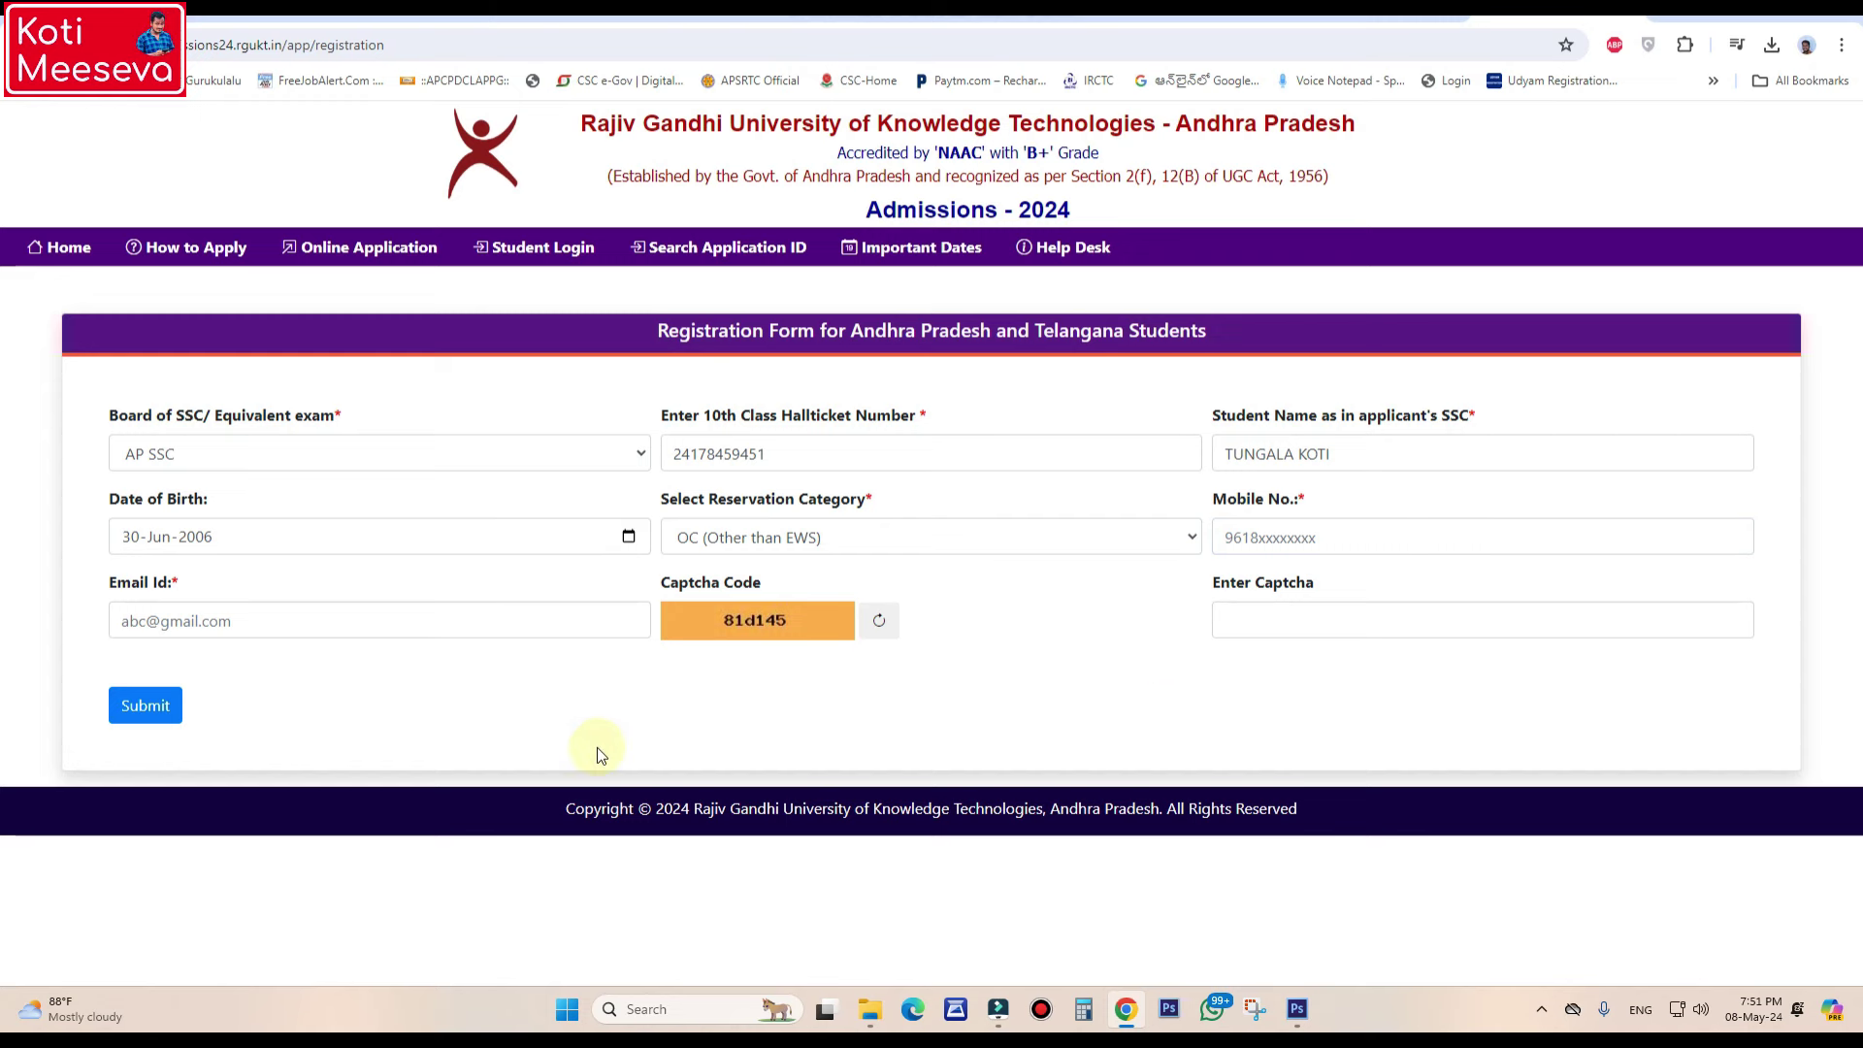
{"action": "left_click", "coordinate": [1329, 532]}
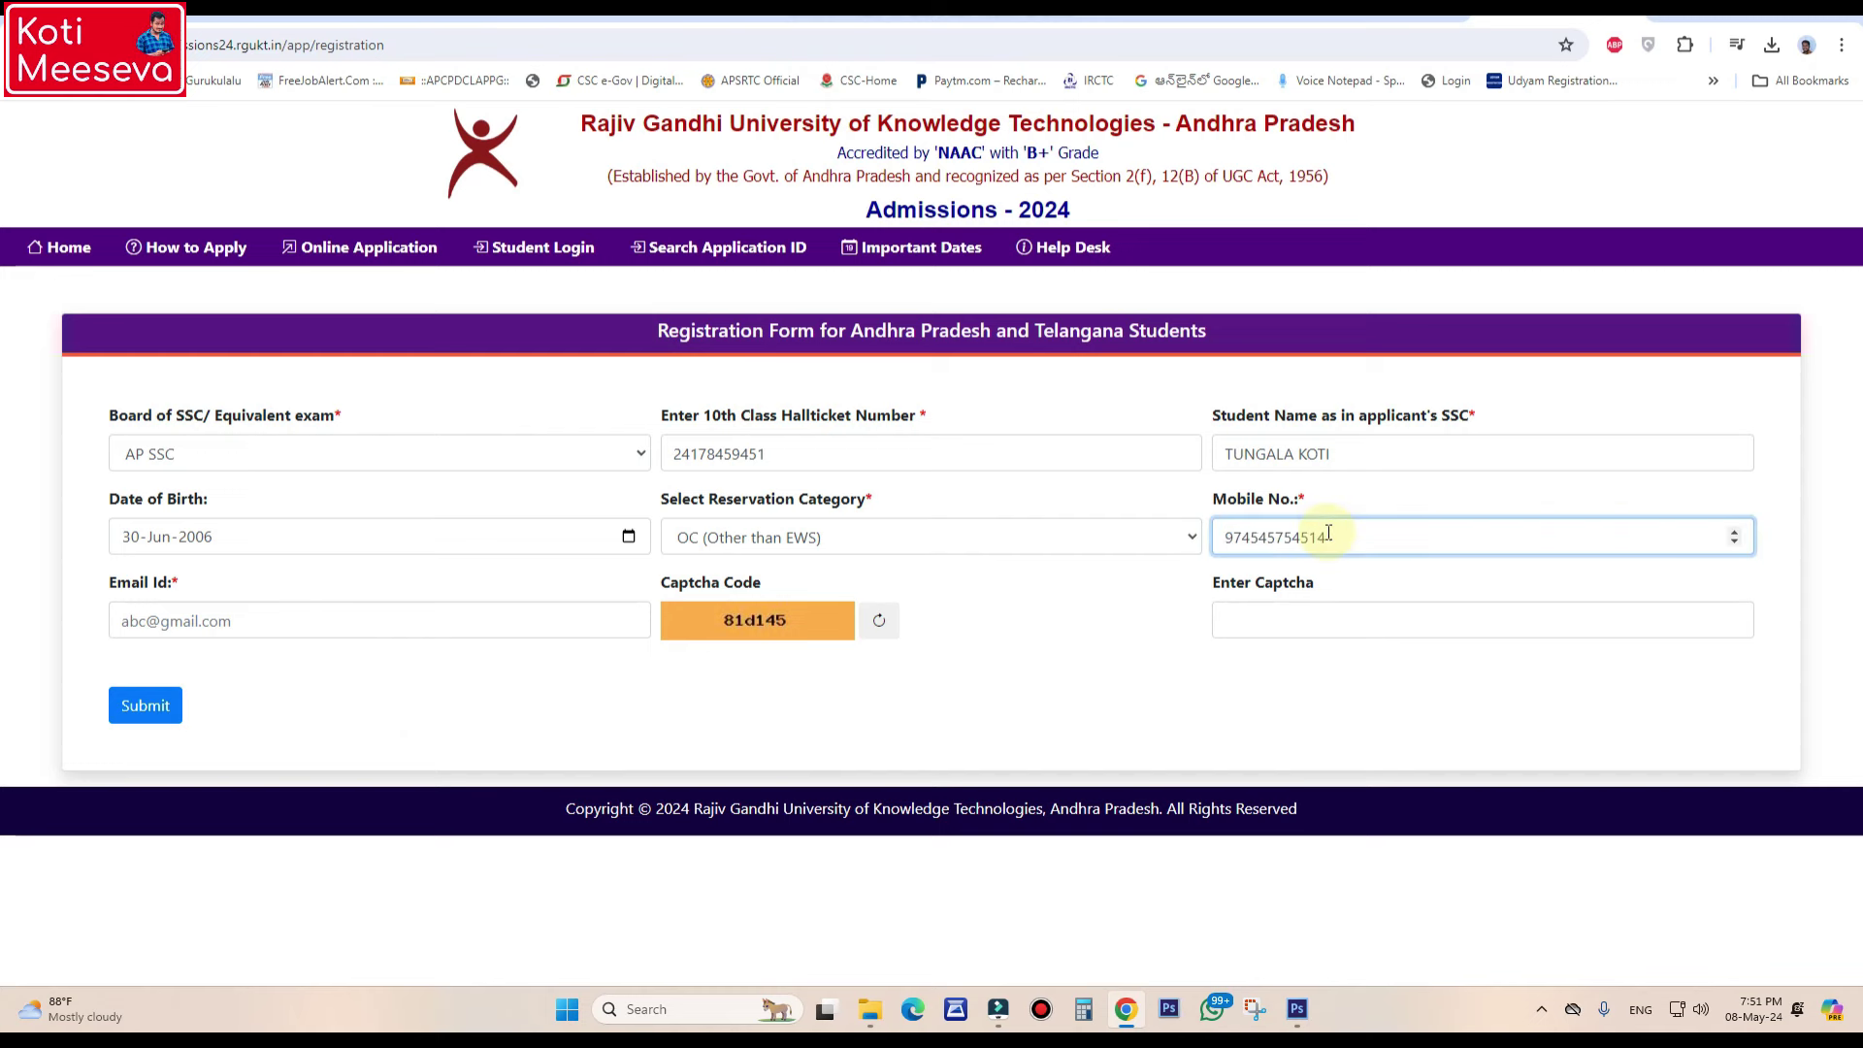
{"action": "left_click", "coordinate": [1261, 536]}
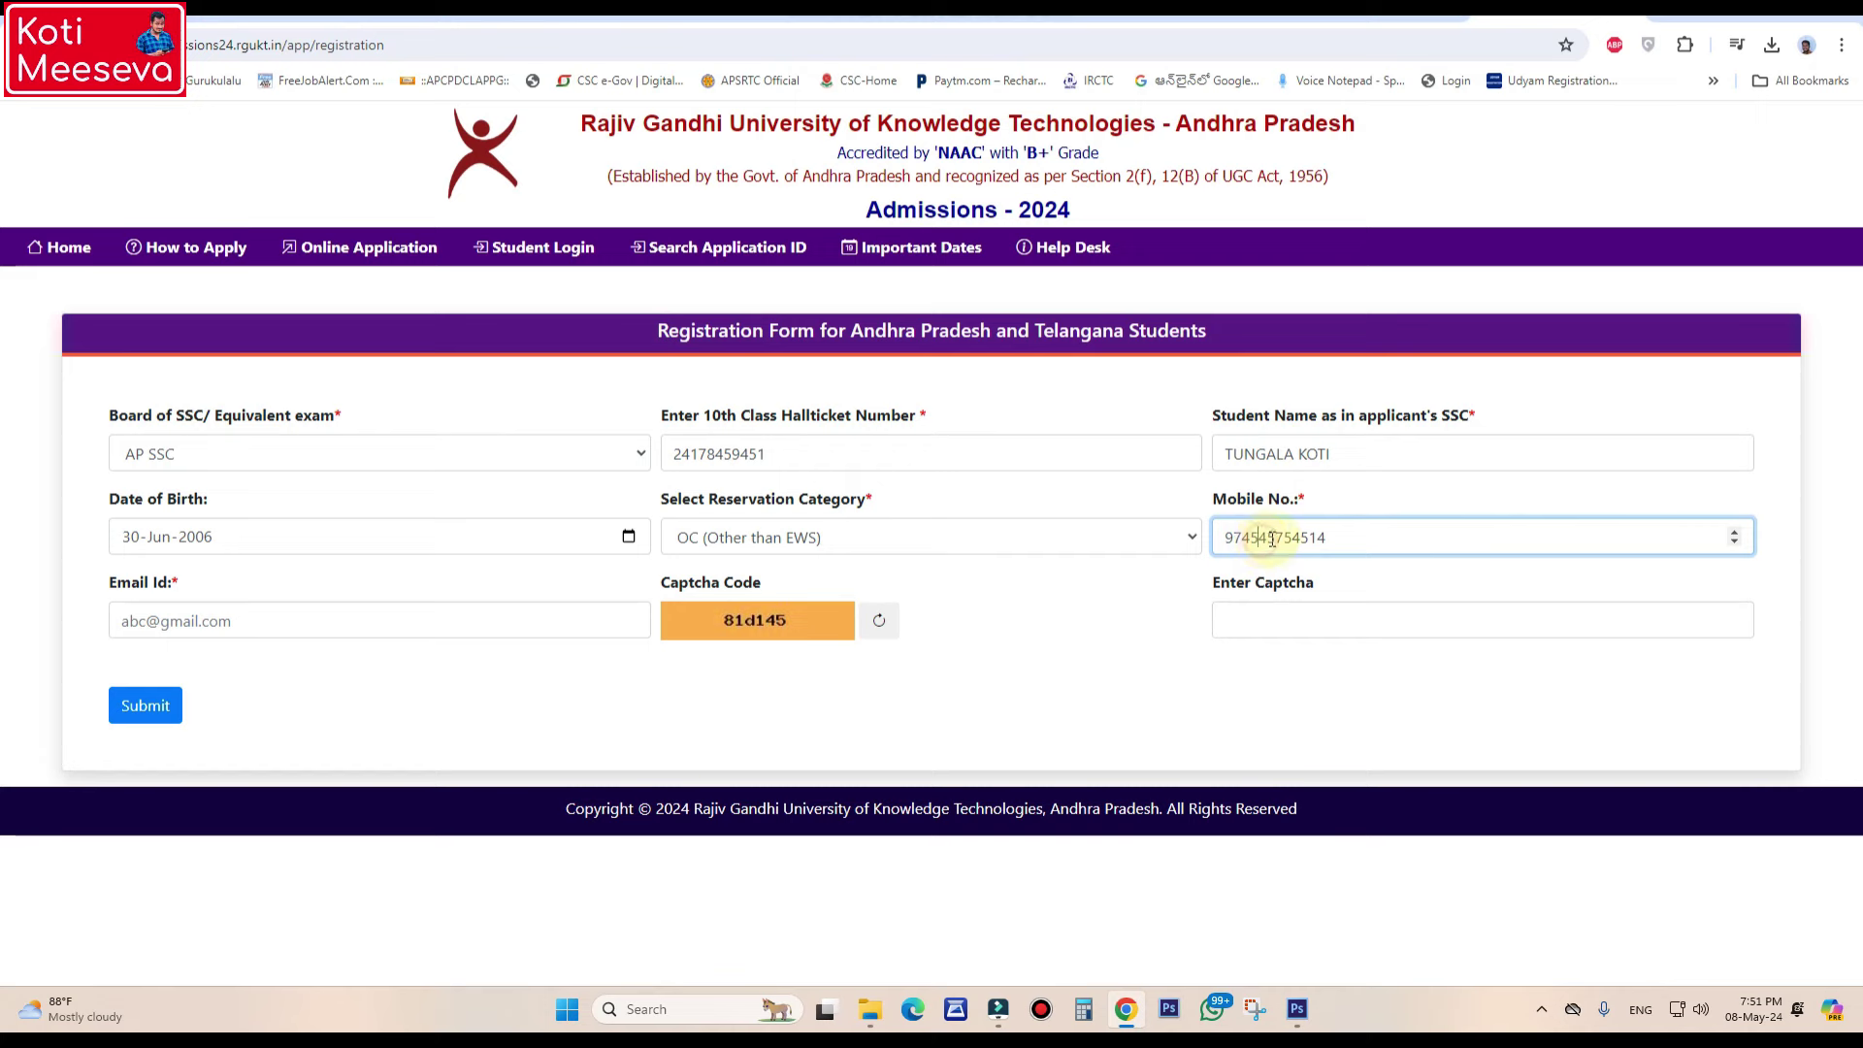
{"action": "left_click", "coordinate": [1325, 538]}
{"action": "key", "text": "BackSpace"}
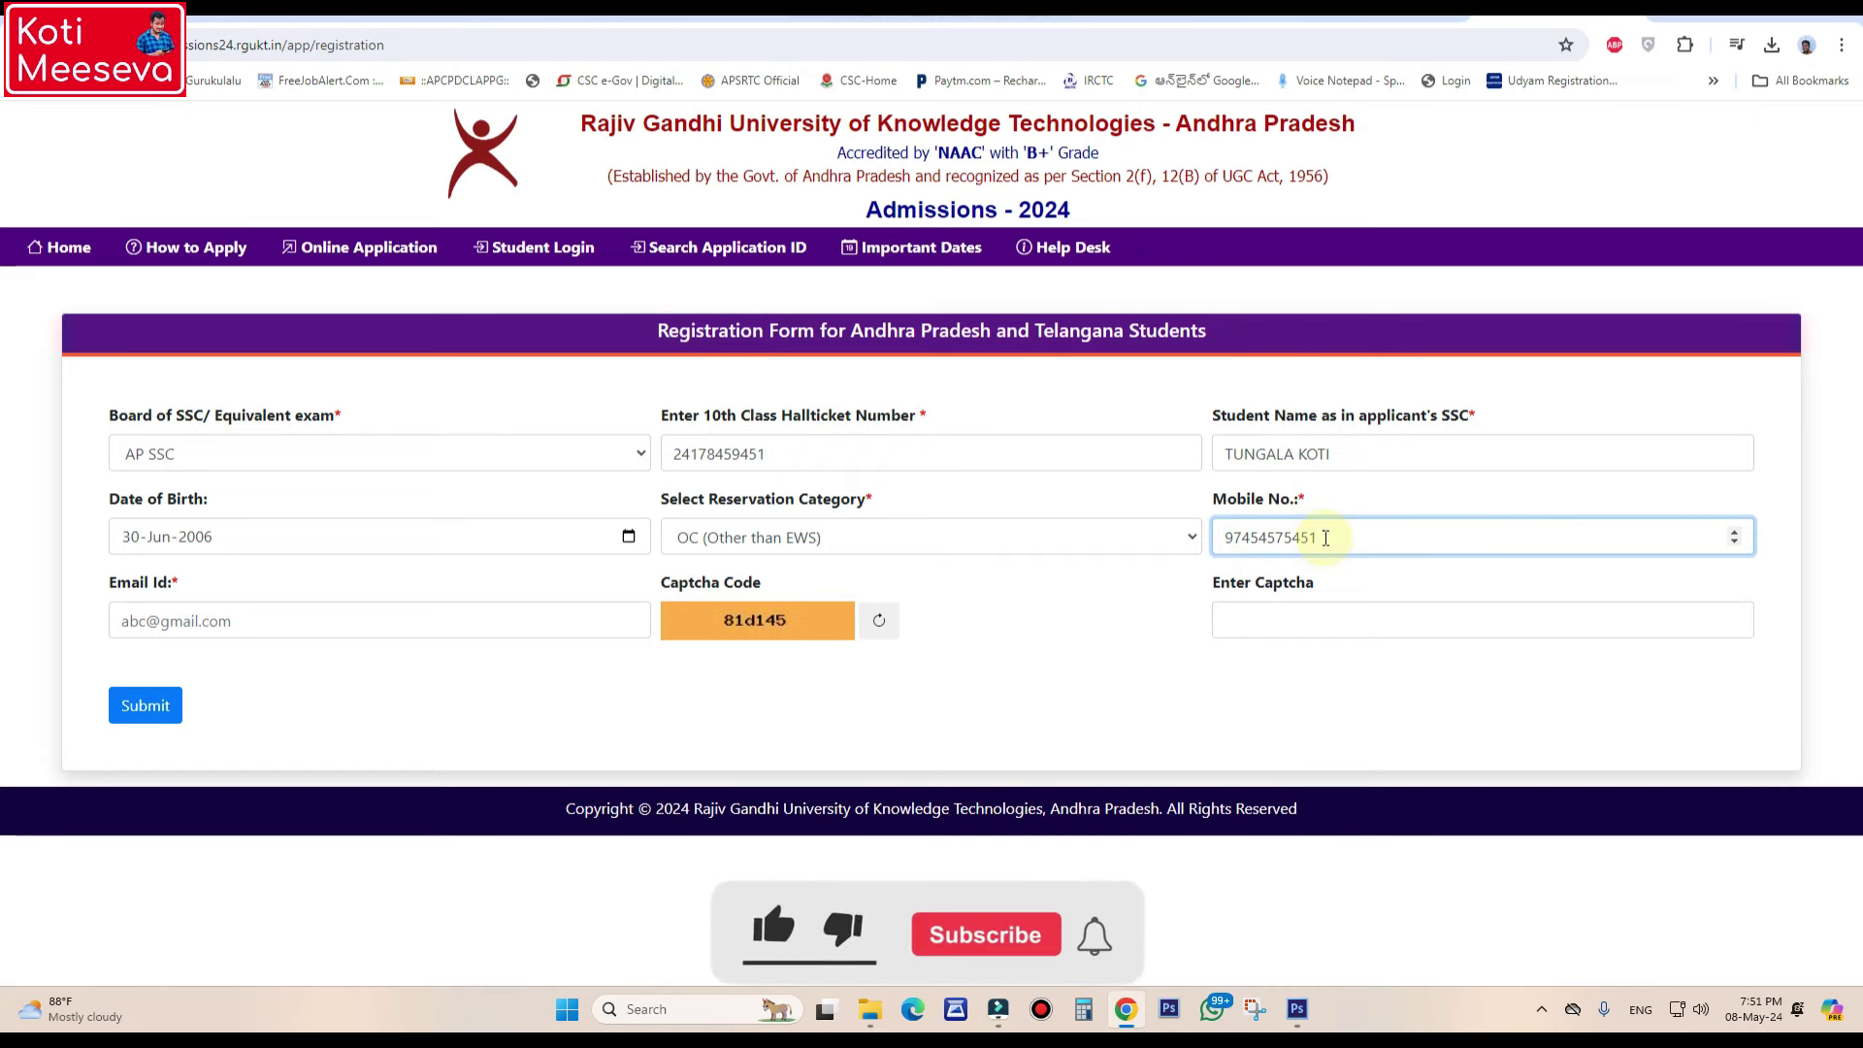
{"action": "left_click", "coordinate": [439, 613]}
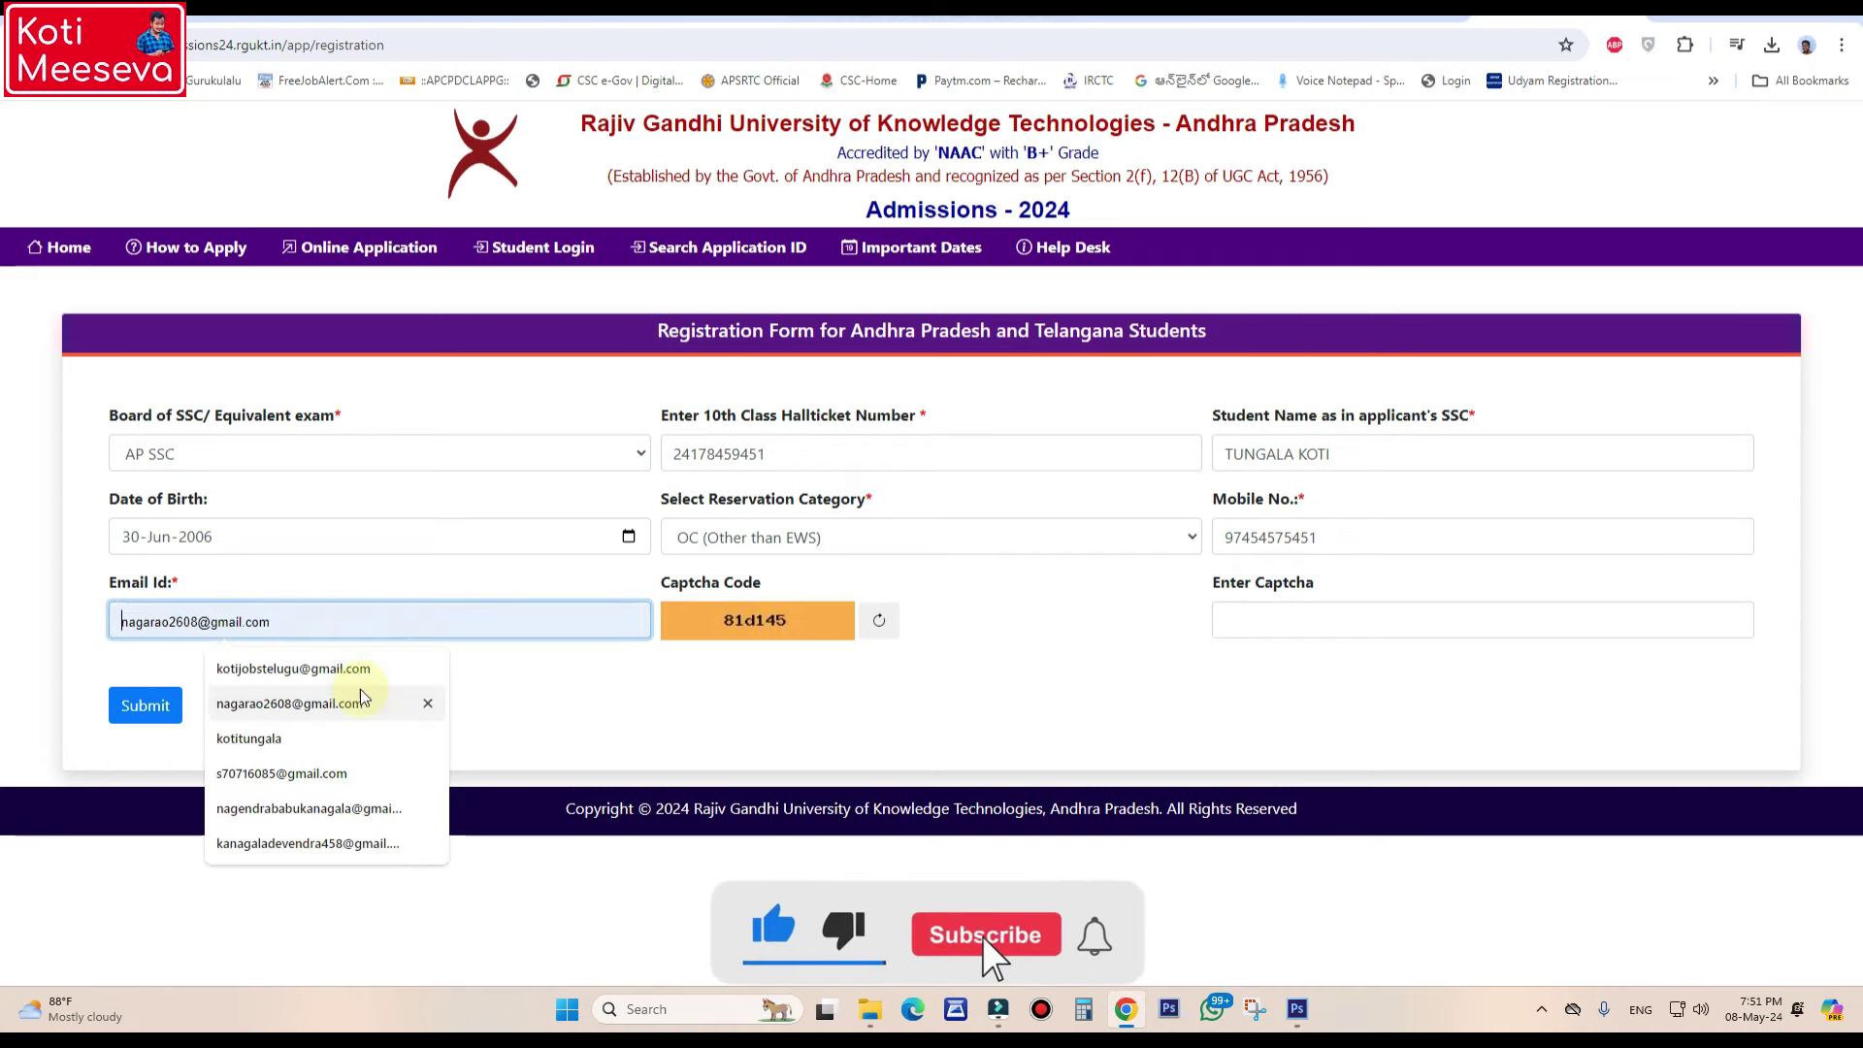
{"action": "left_click", "coordinate": [335, 669]}
- Type the captcha code and submit the registration form
{"action": "left_click", "coordinate": [1319, 623]}
{"action": "type", "text": "81d"}
{"action": "key", "text": "BackSpace"}
{"action": "type", "text": "d145"}
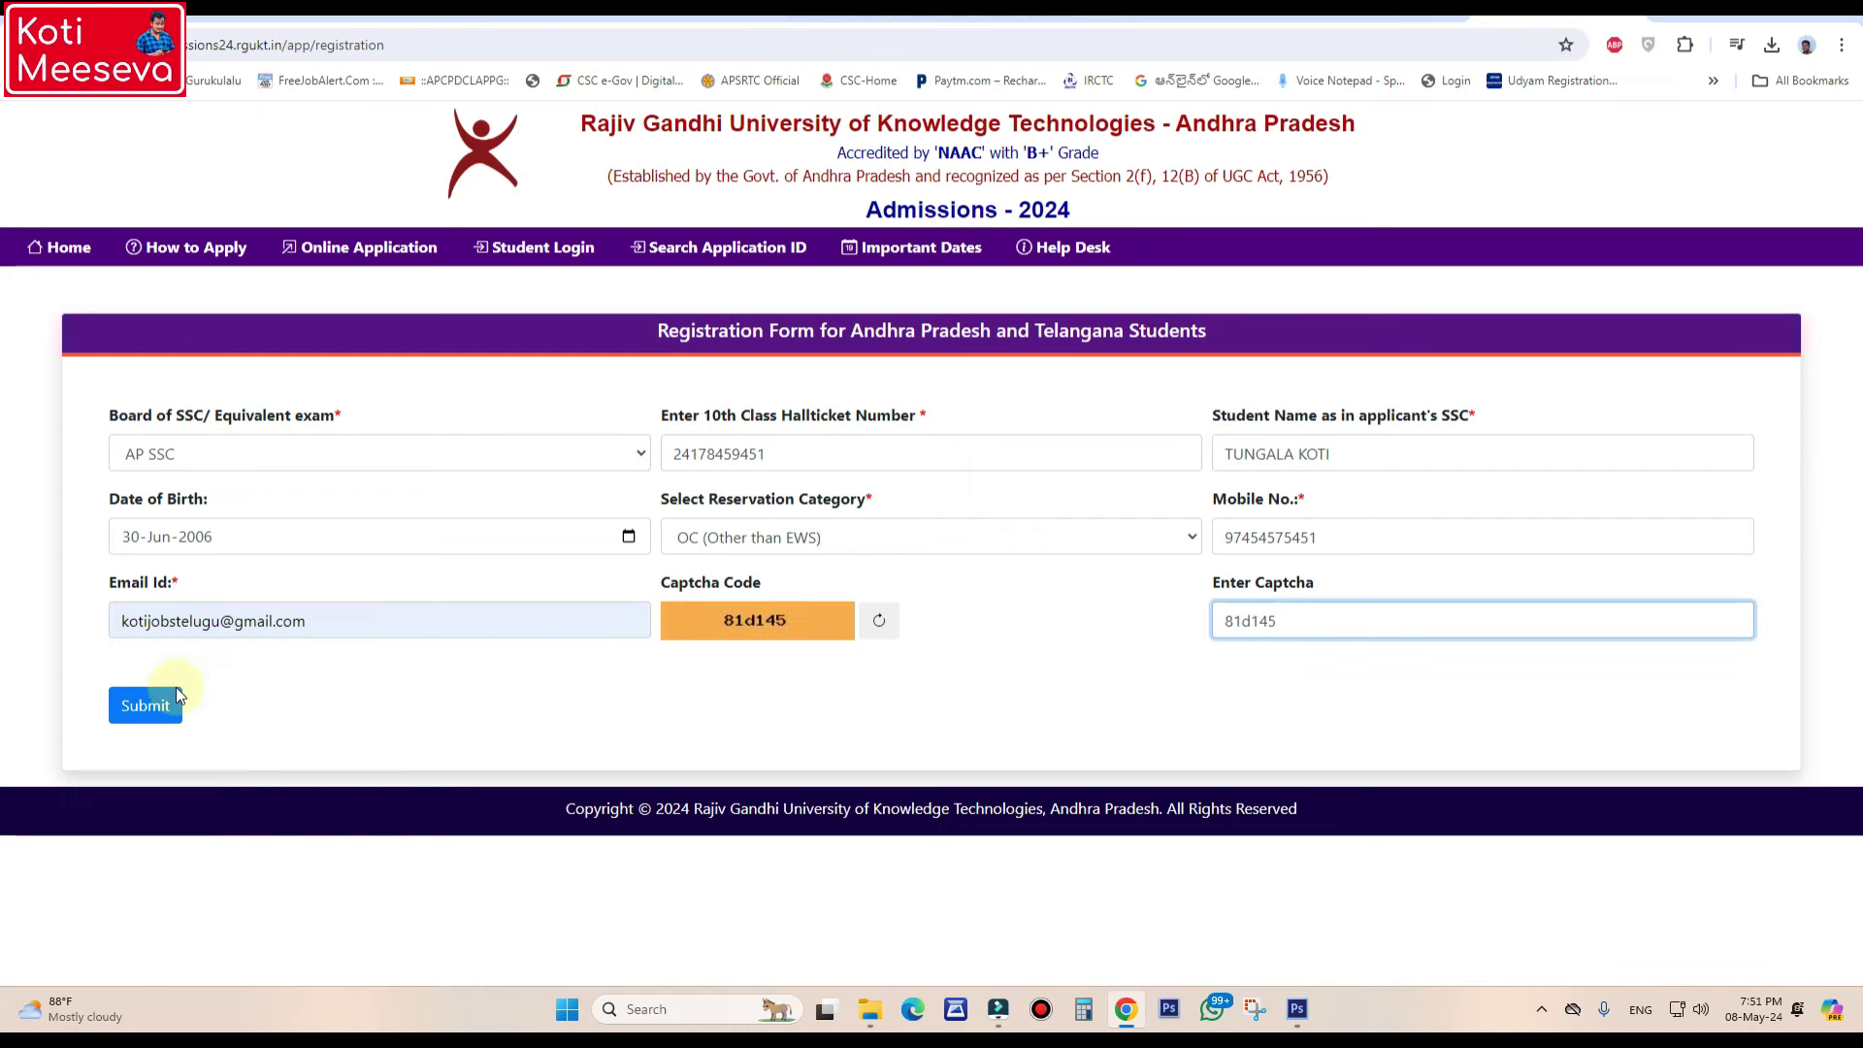
{"action": "left_click", "coordinate": [148, 706]}
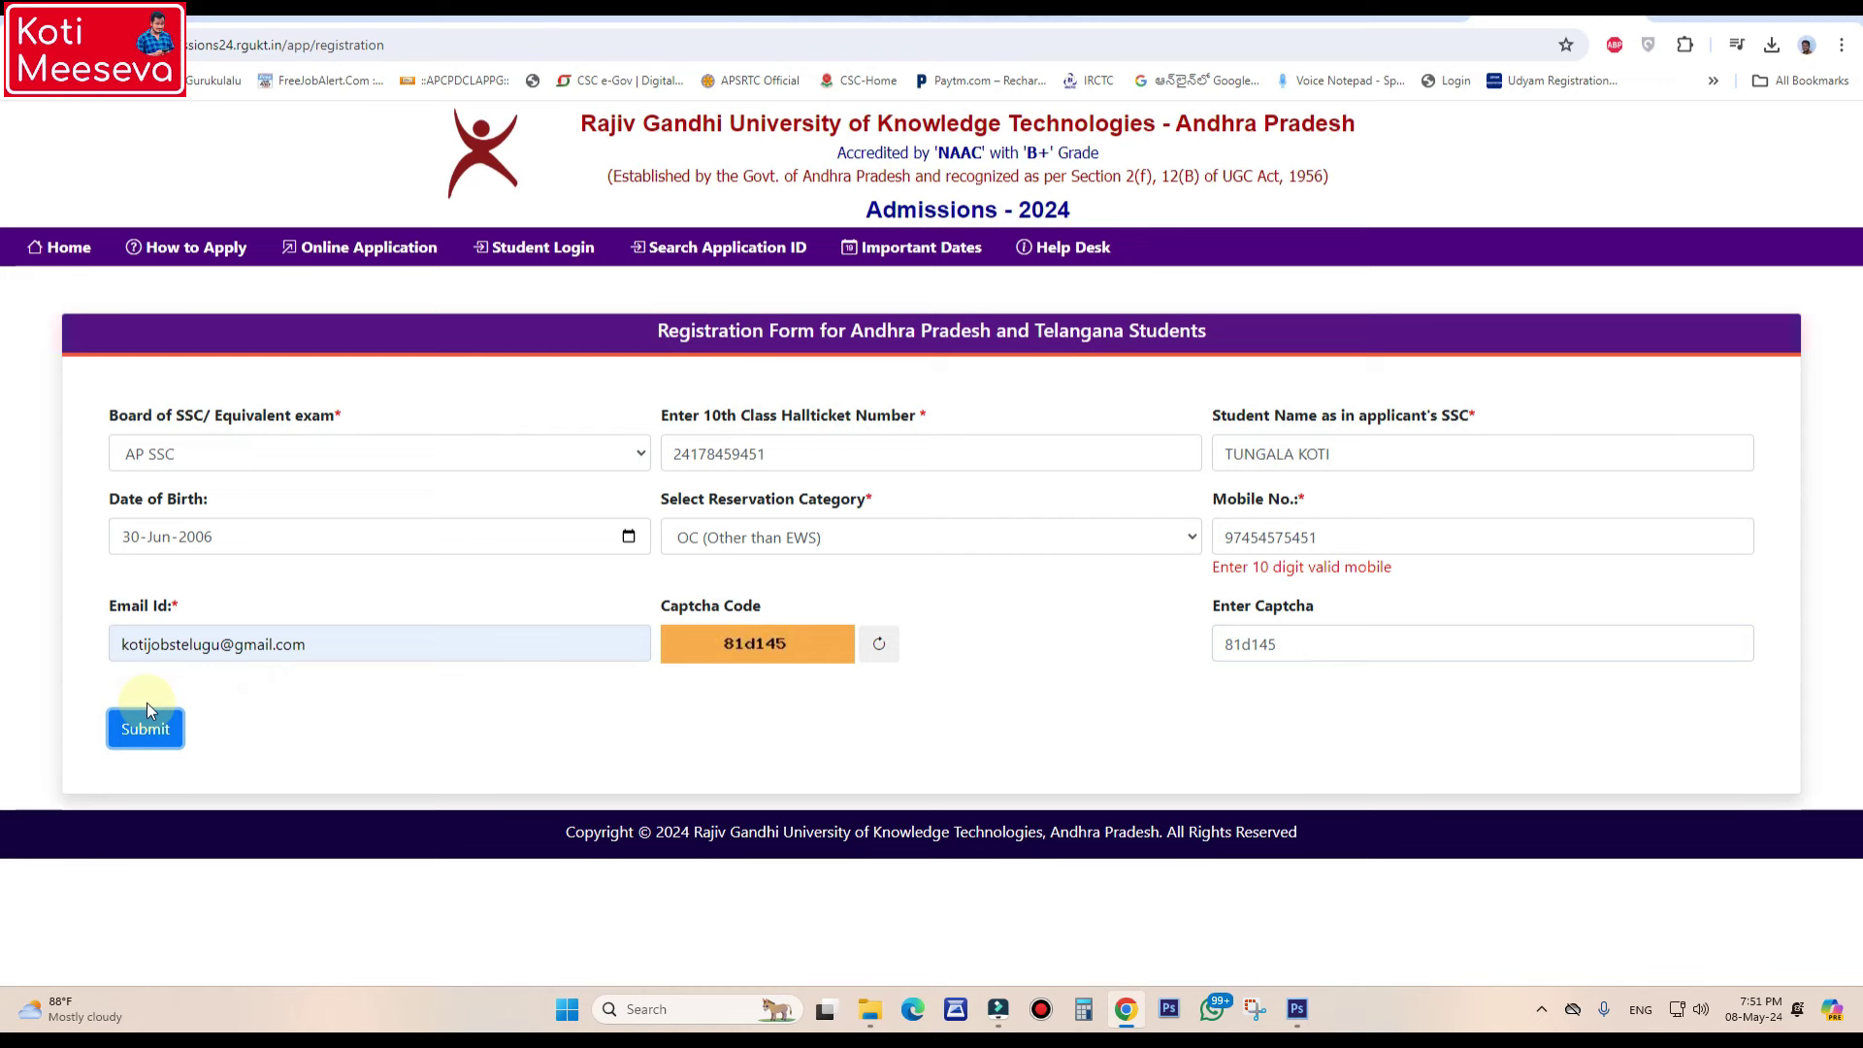
- Replace the invalid mobile number with a valid 10-digit one and resubmit
{"action": "double_click", "coordinate": [1310, 531]}
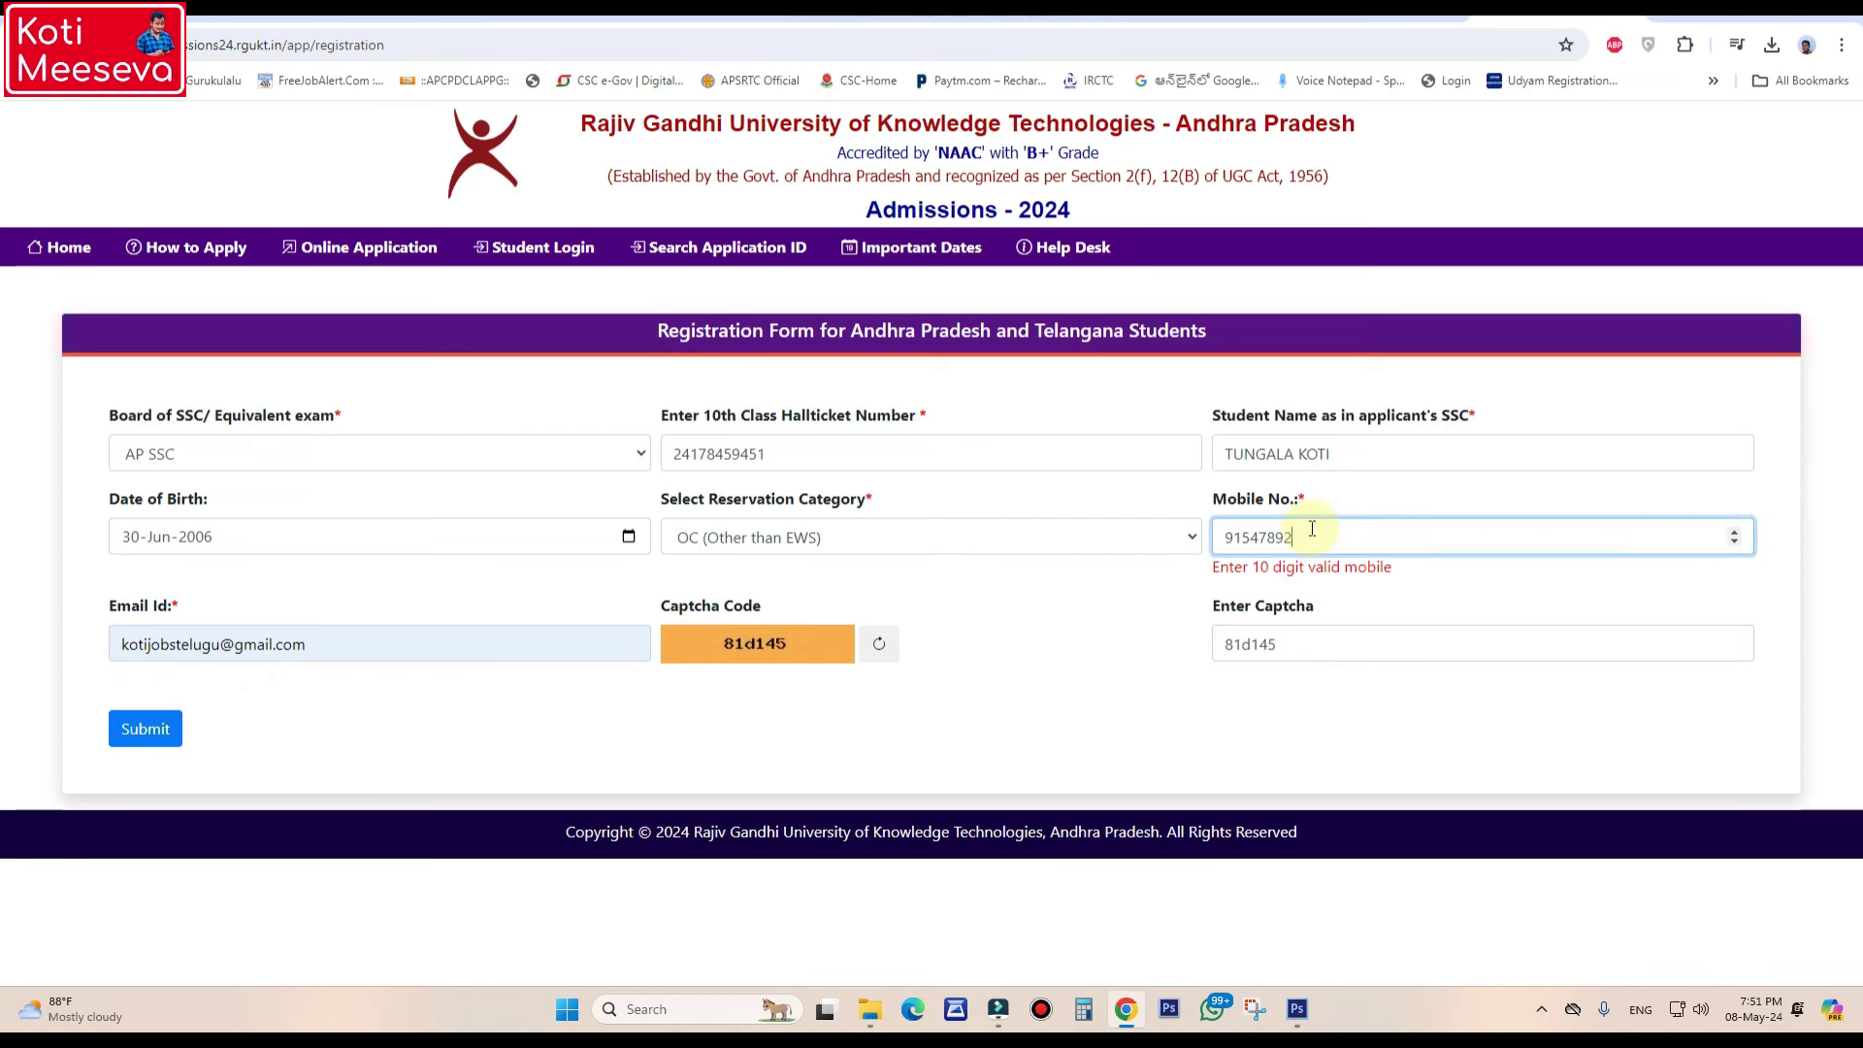
{"action": "left_click", "coordinate": [119, 730]}
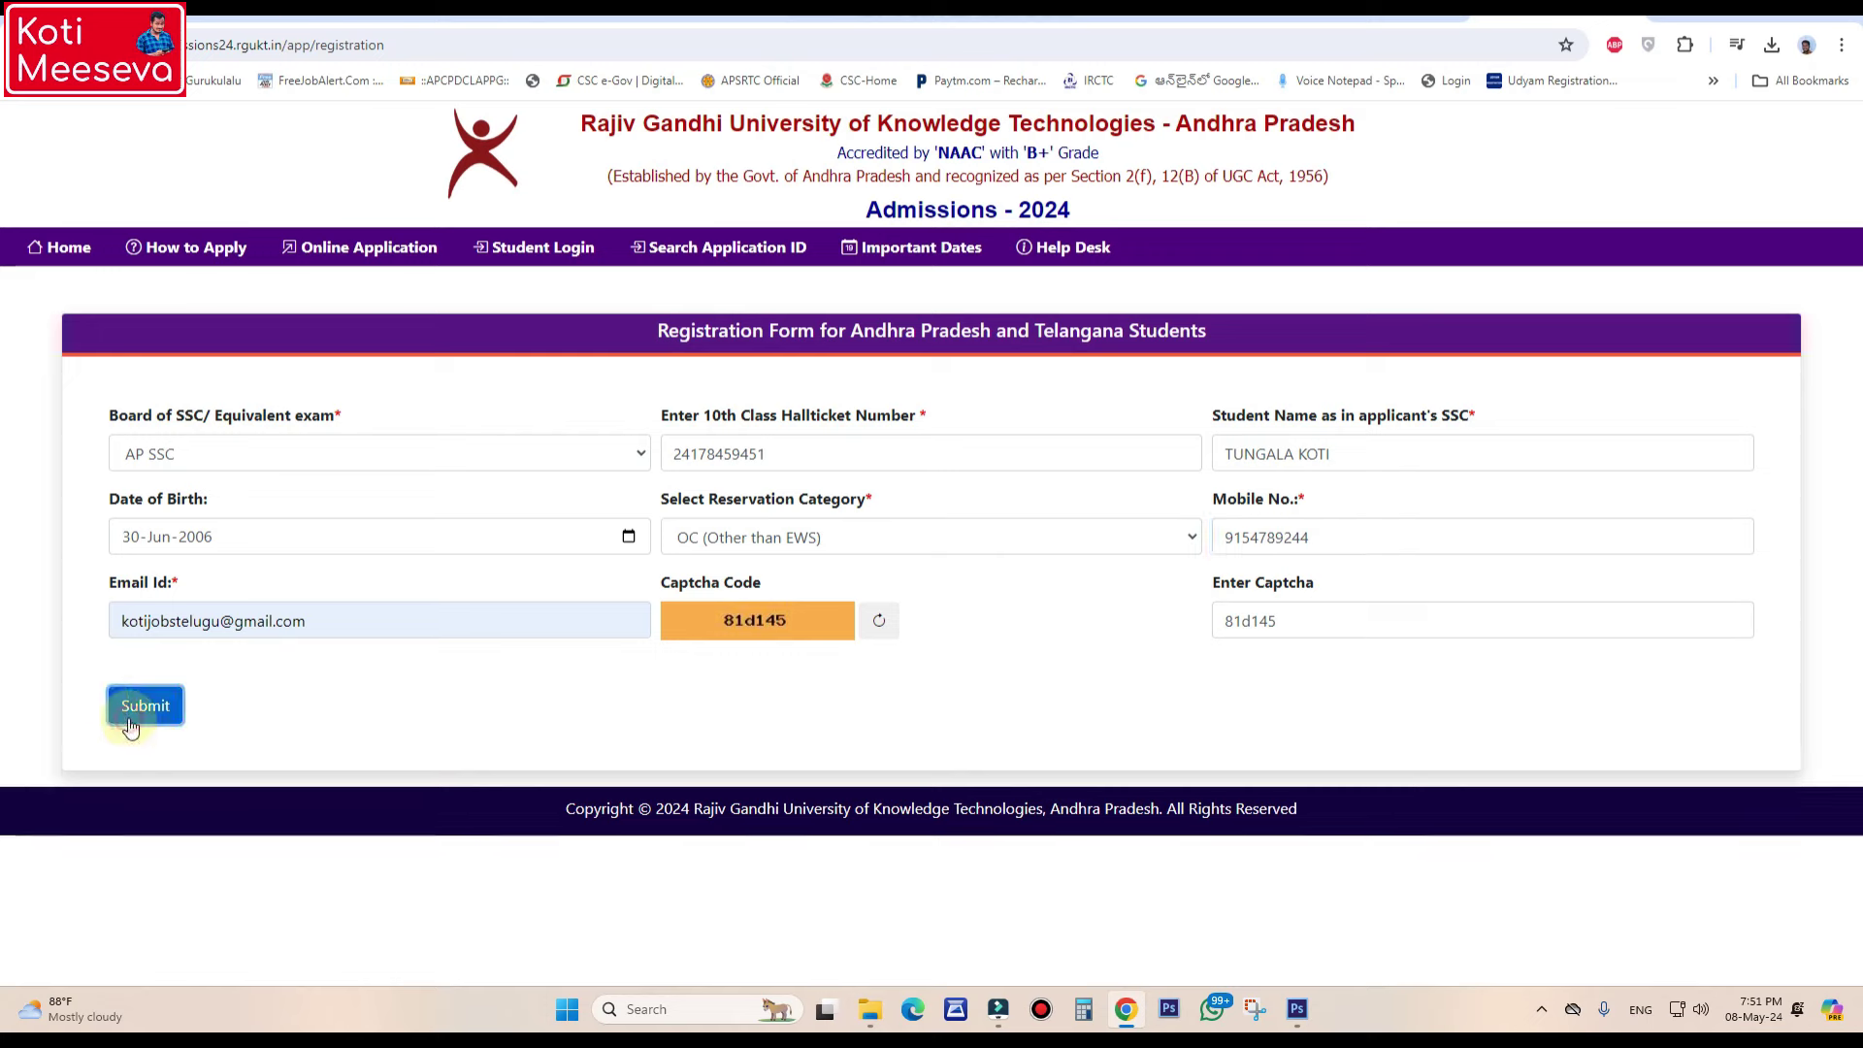
{"action": "left_click", "coordinate": [136, 718]}
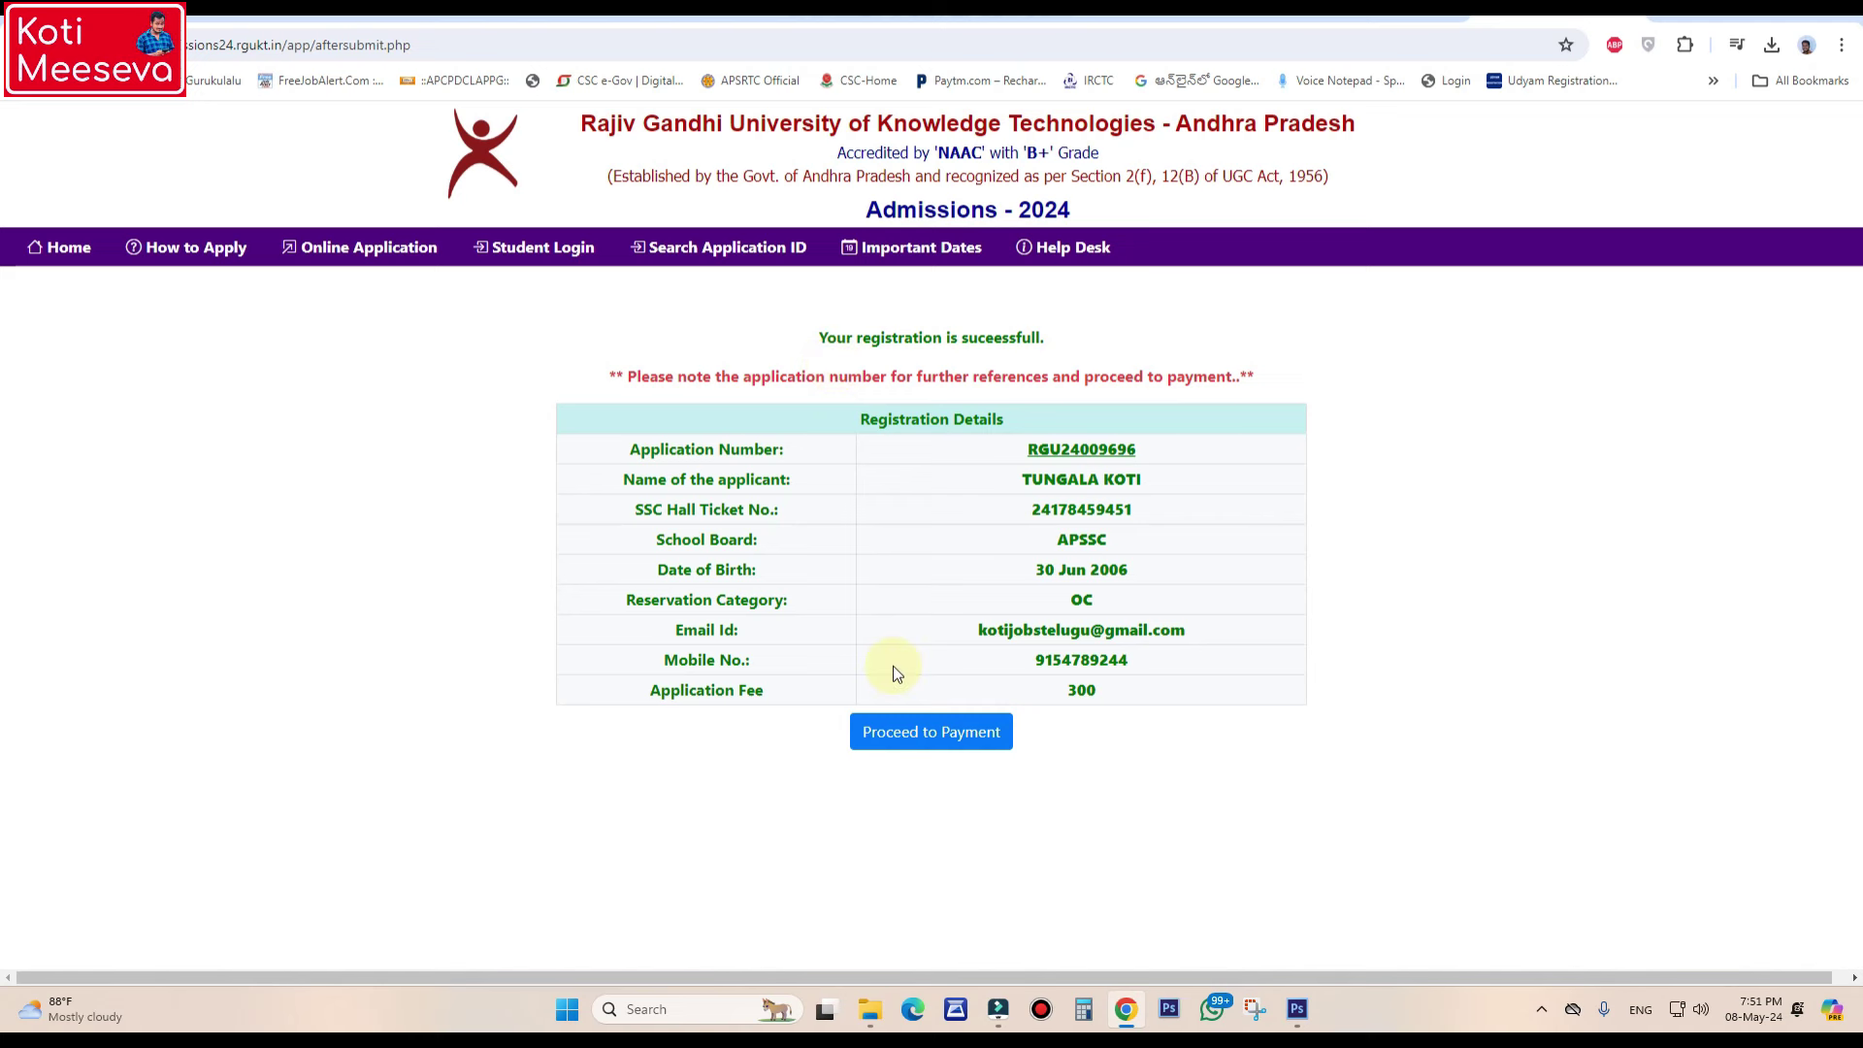
- Proceed from the registration success page to the application fee payment page
{"action": "left_click", "coordinate": [937, 729]}
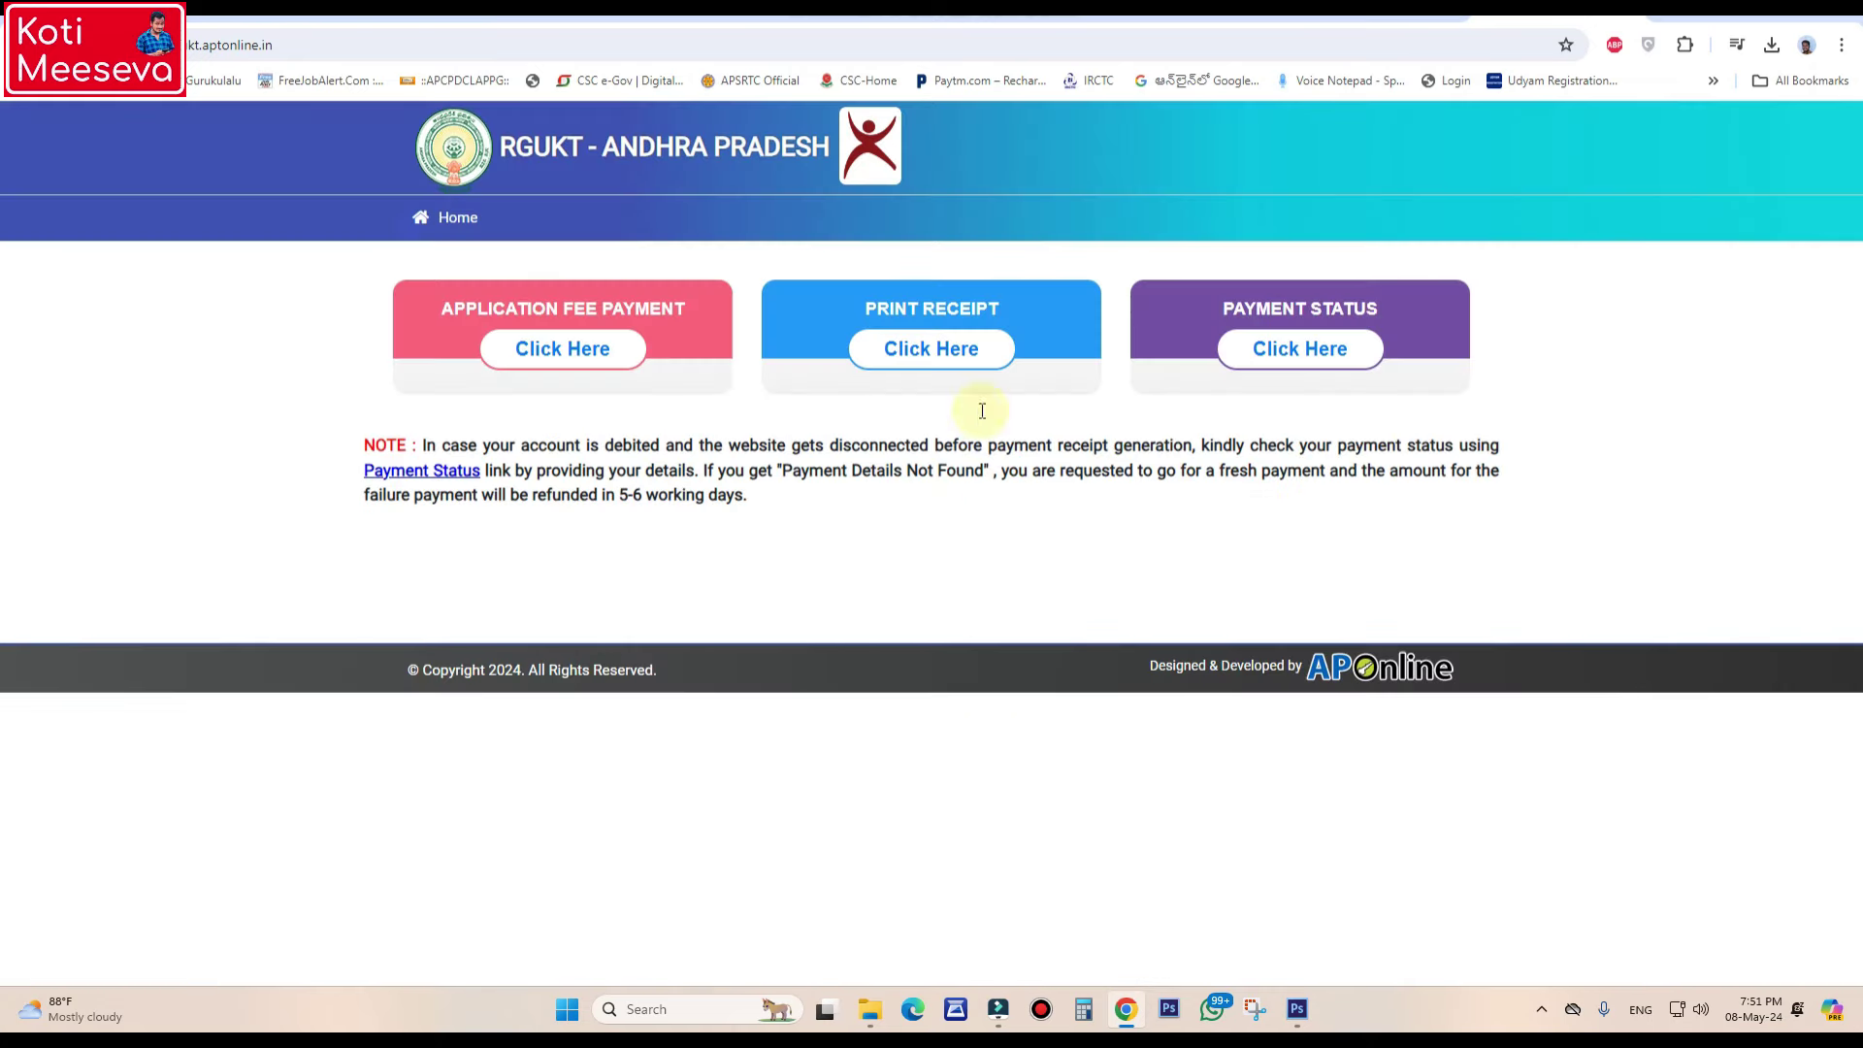
- Open the Application Fee Payment page and start entering the application number
{"action": "left_click", "coordinate": [601, 361]}
{"action": "left_click", "coordinate": [577, 350]}
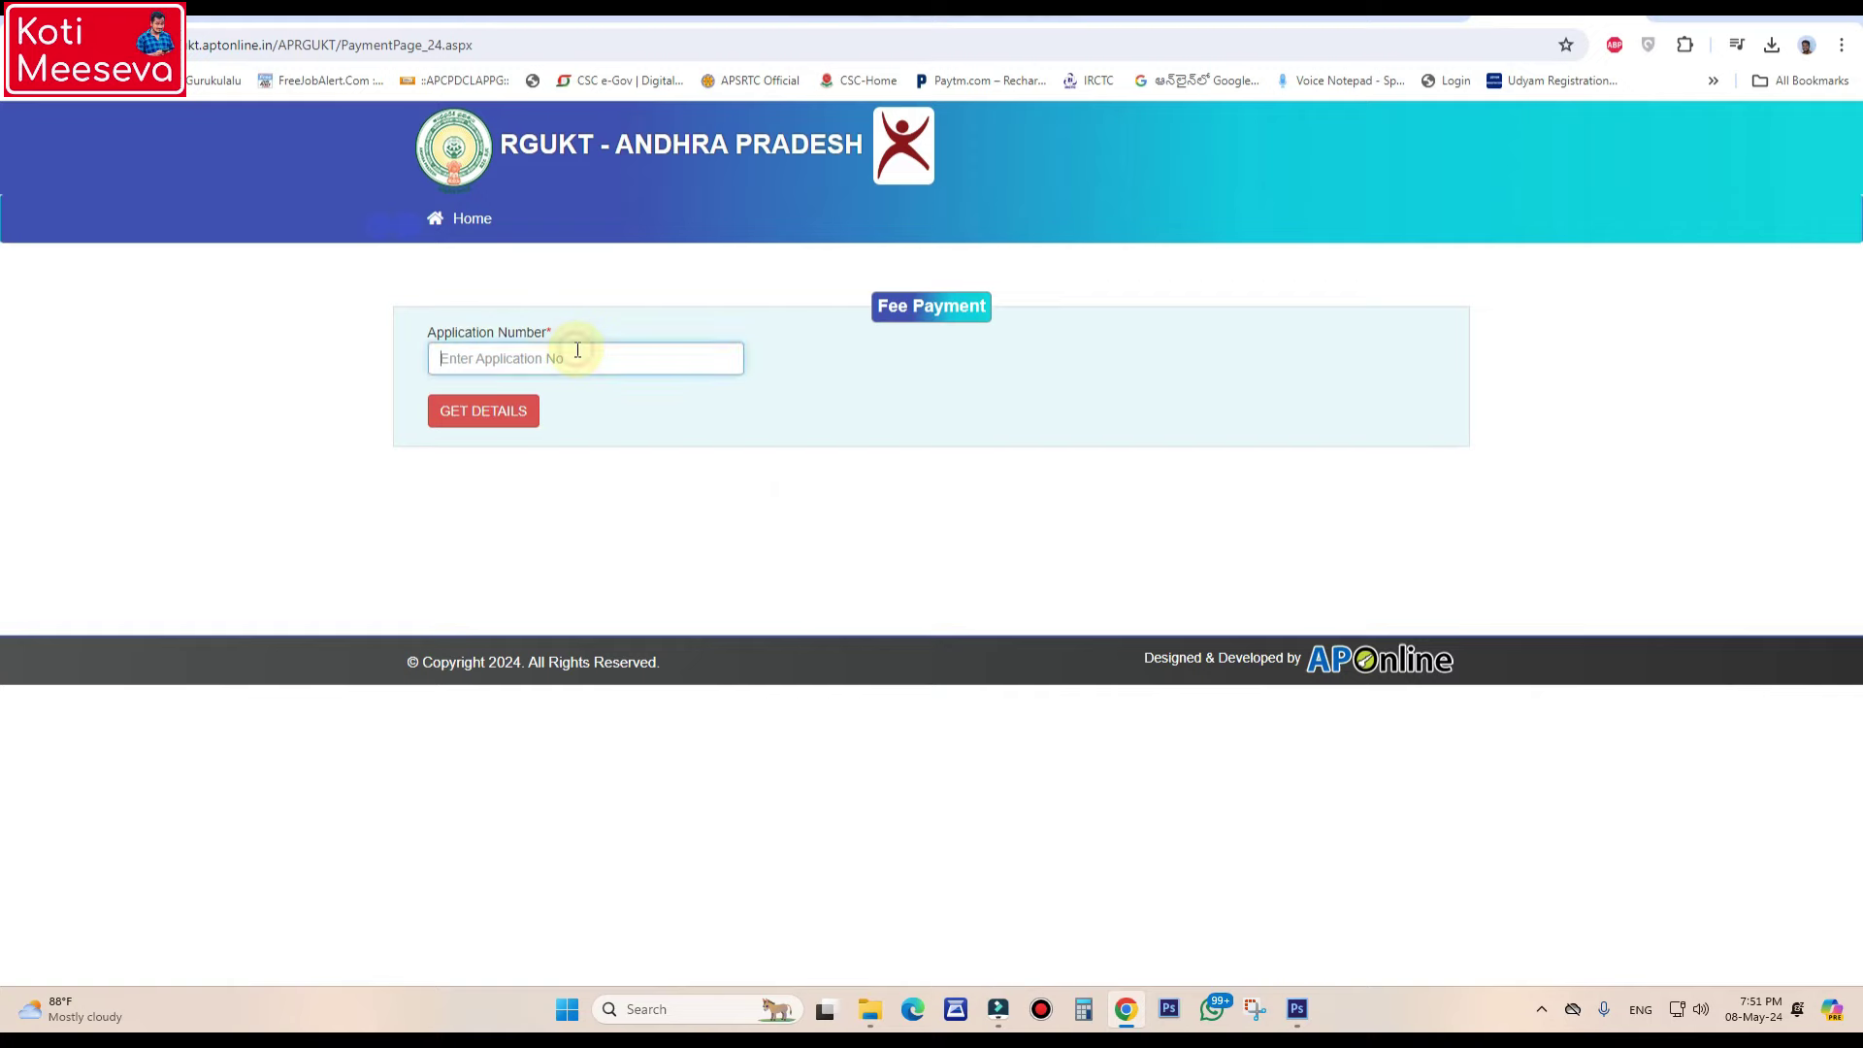
{"action": "left_click", "coordinate": [1100, 378]}
{"action": "left_click", "coordinate": [527, 361]}
{"action": "left_click", "coordinate": [869, 1009]}
{"action": "left_click", "coordinate": [870, 1009]}
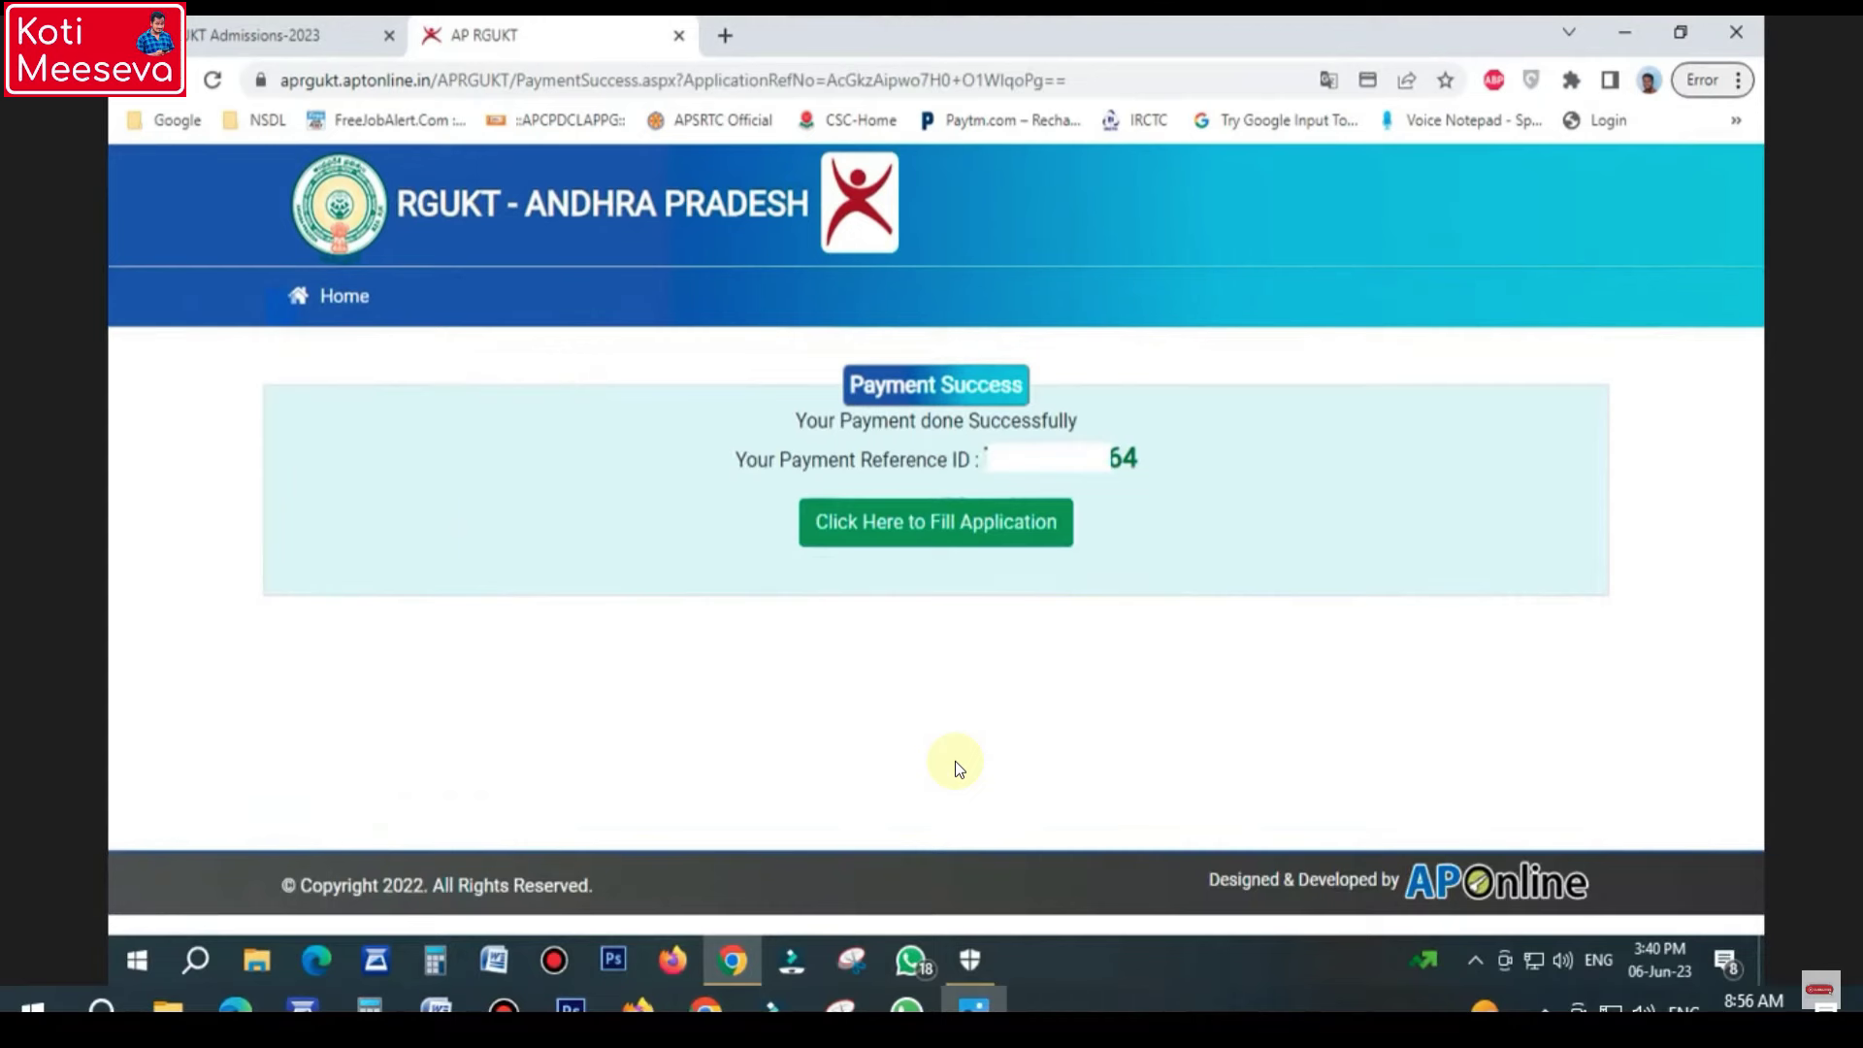
- Continue to fill the application form, then exit full screen from its print view
{"action": "left_click", "coordinate": [935, 543]}
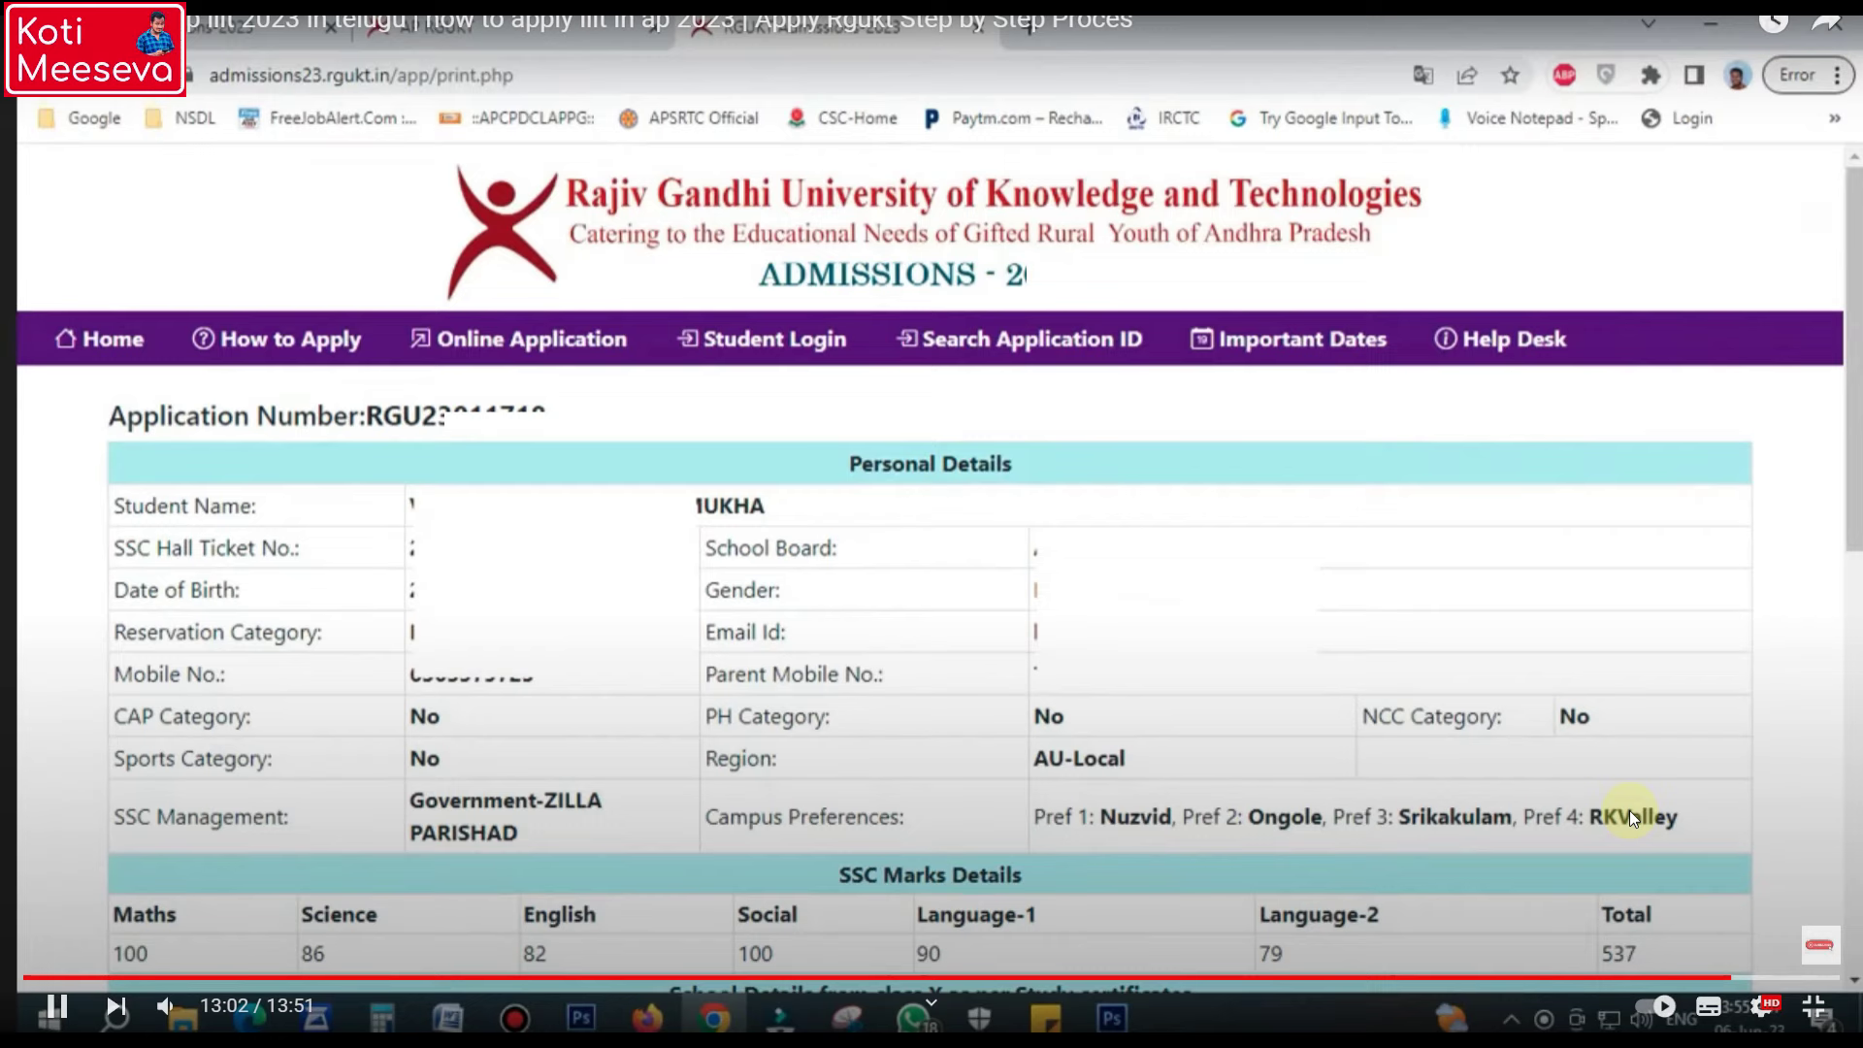
{"action": "key", "text": "Escape"}
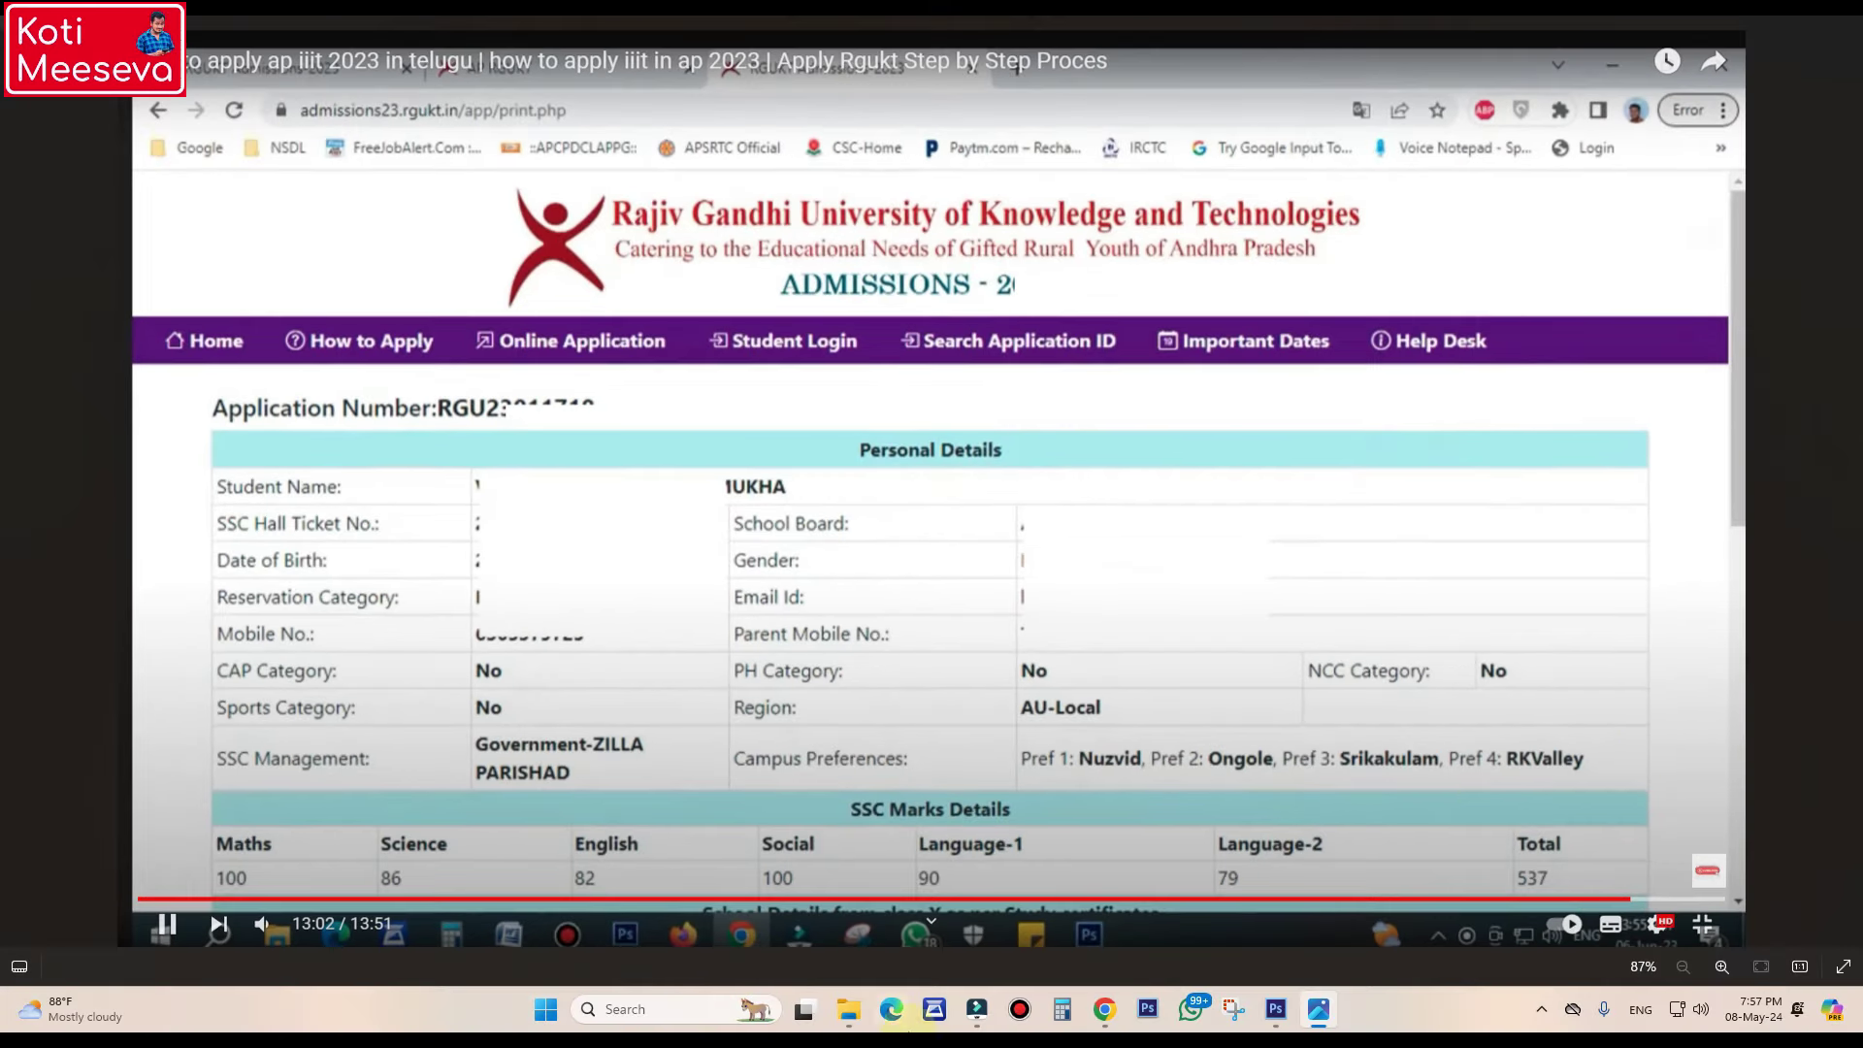
- Load rgukt.in in the browser's address bar
{"action": "left_click", "coordinate": [1108, 1005]}
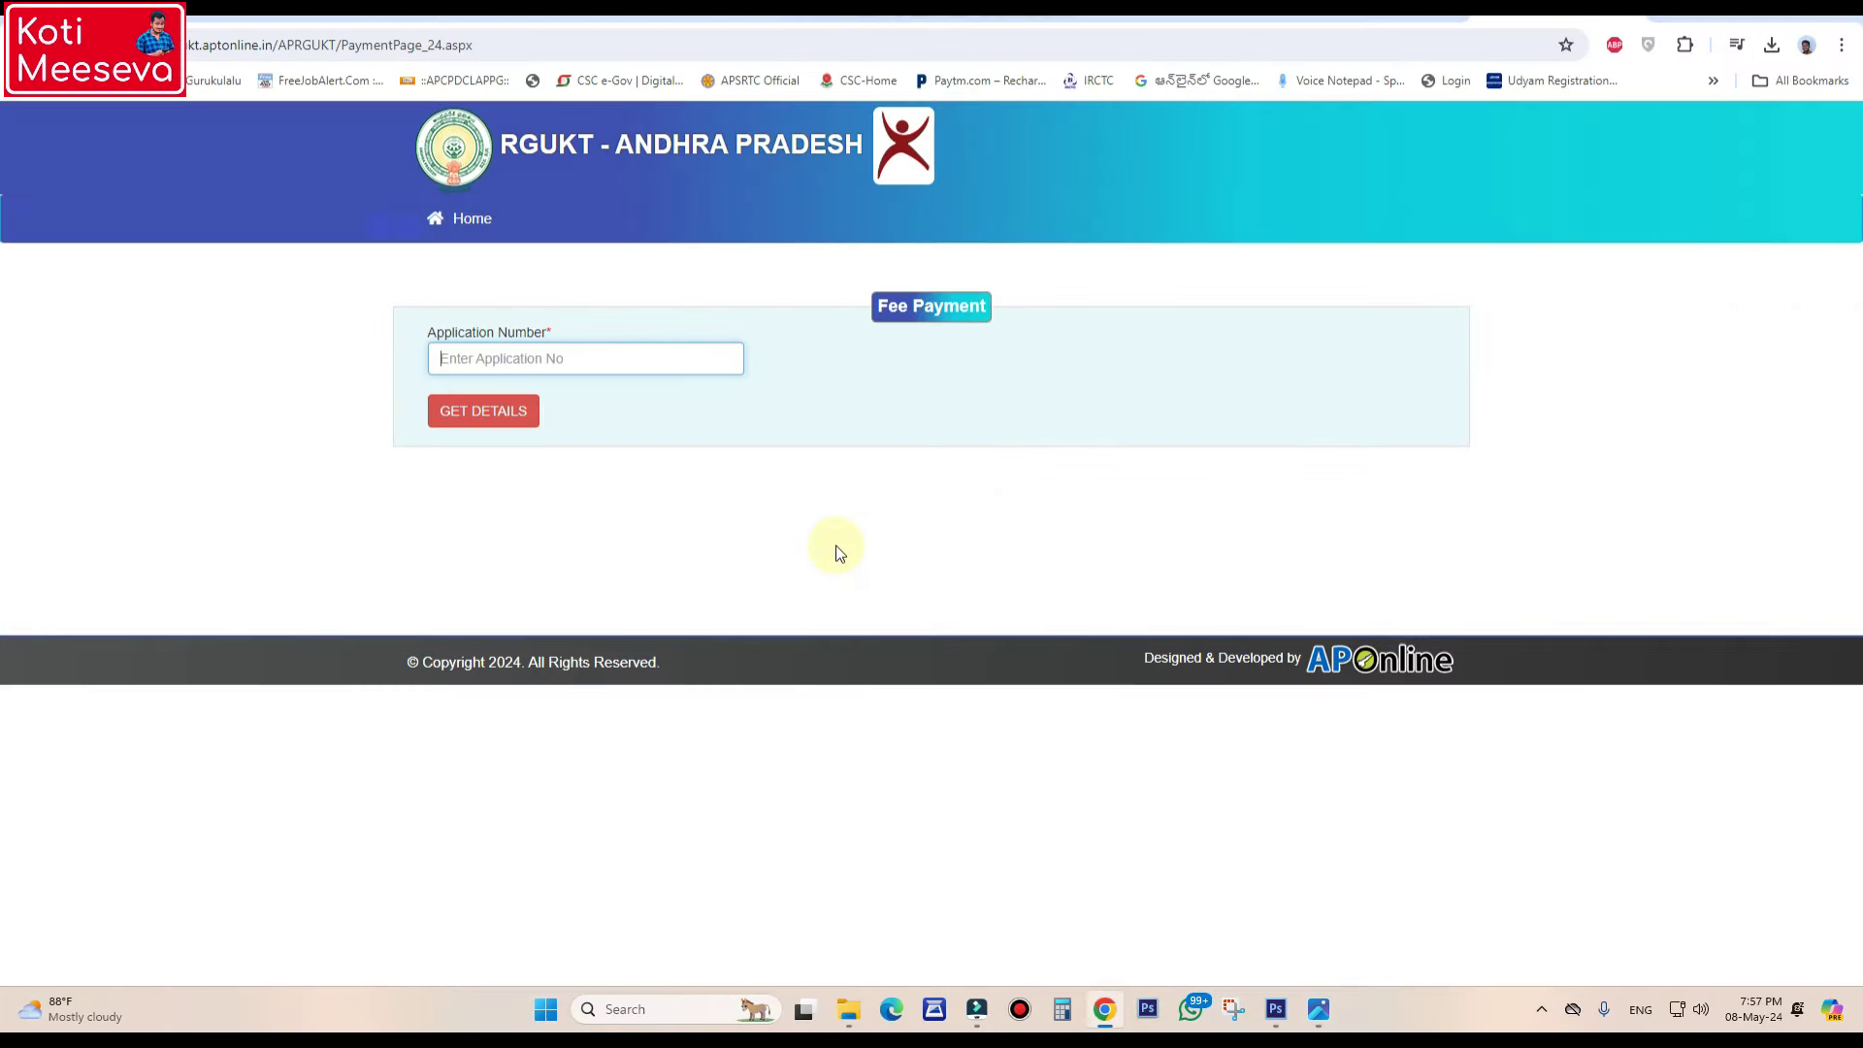
{"action": "key", "text": "ctrl+v"}
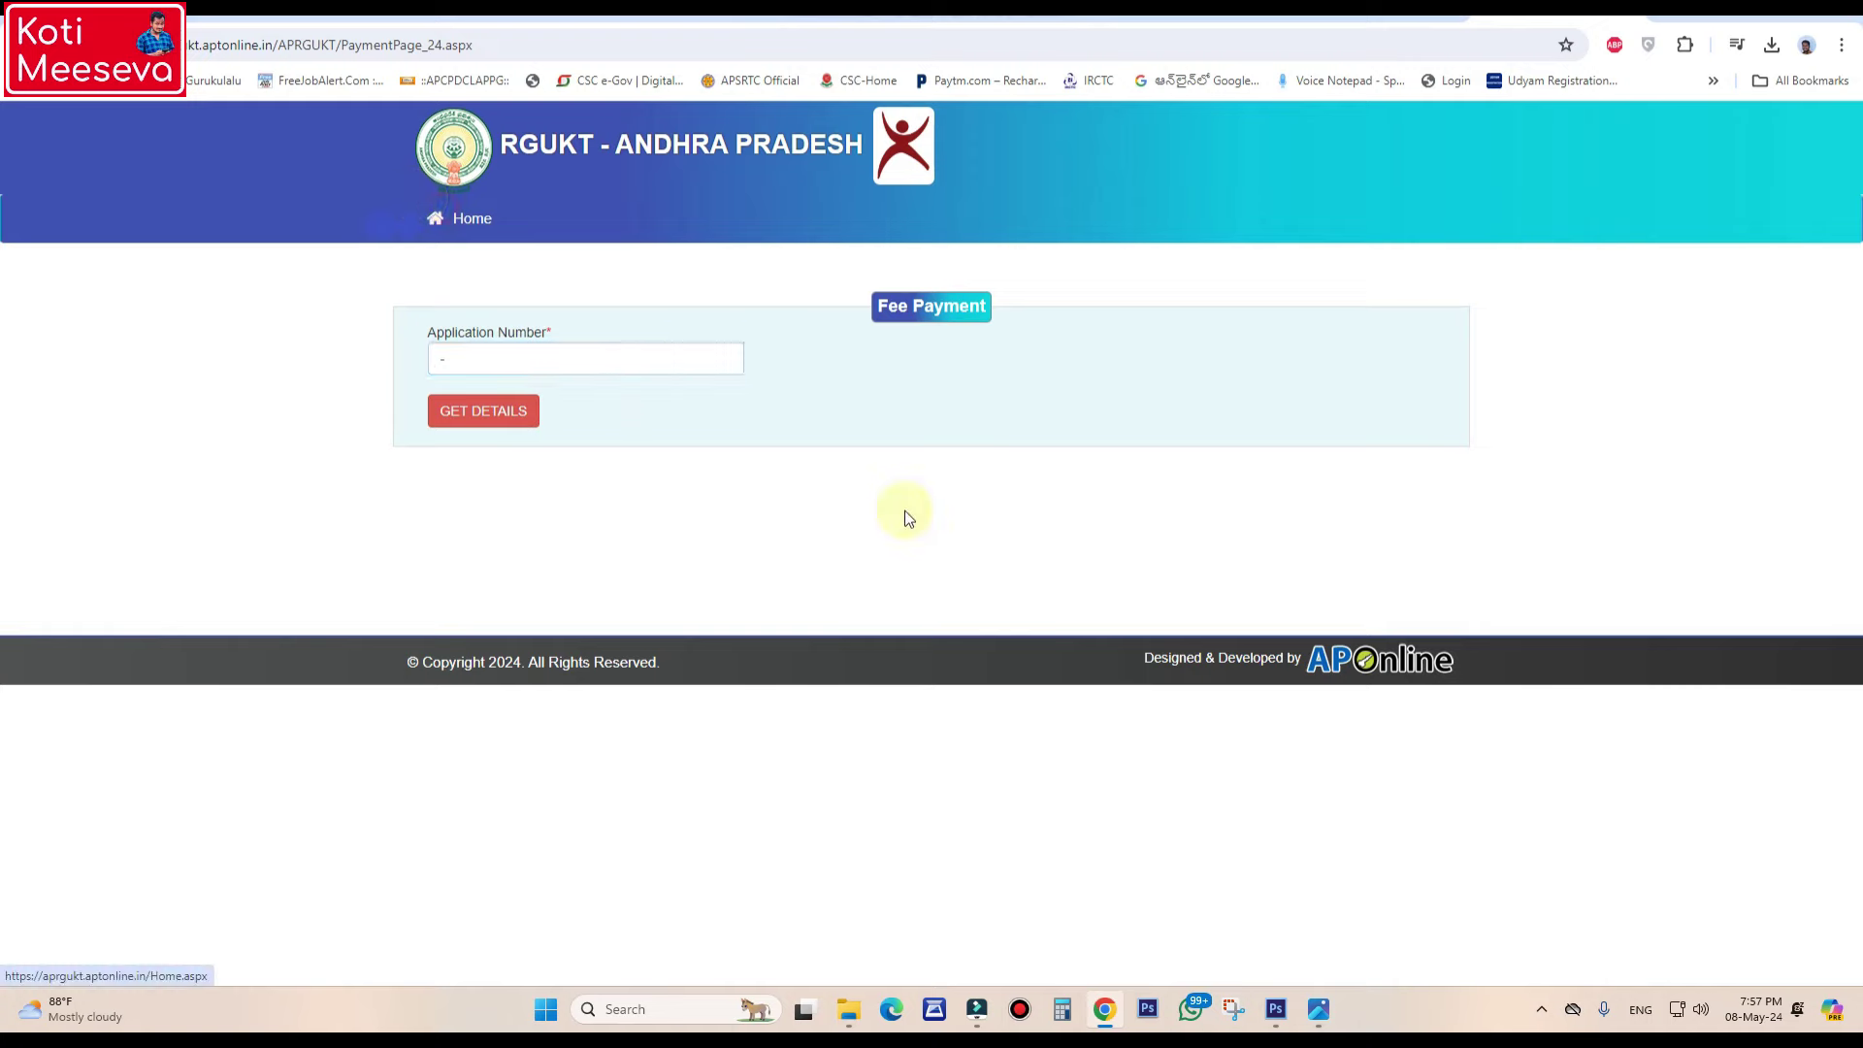
{"action": "left_click", "coordinate": [223, 43]}
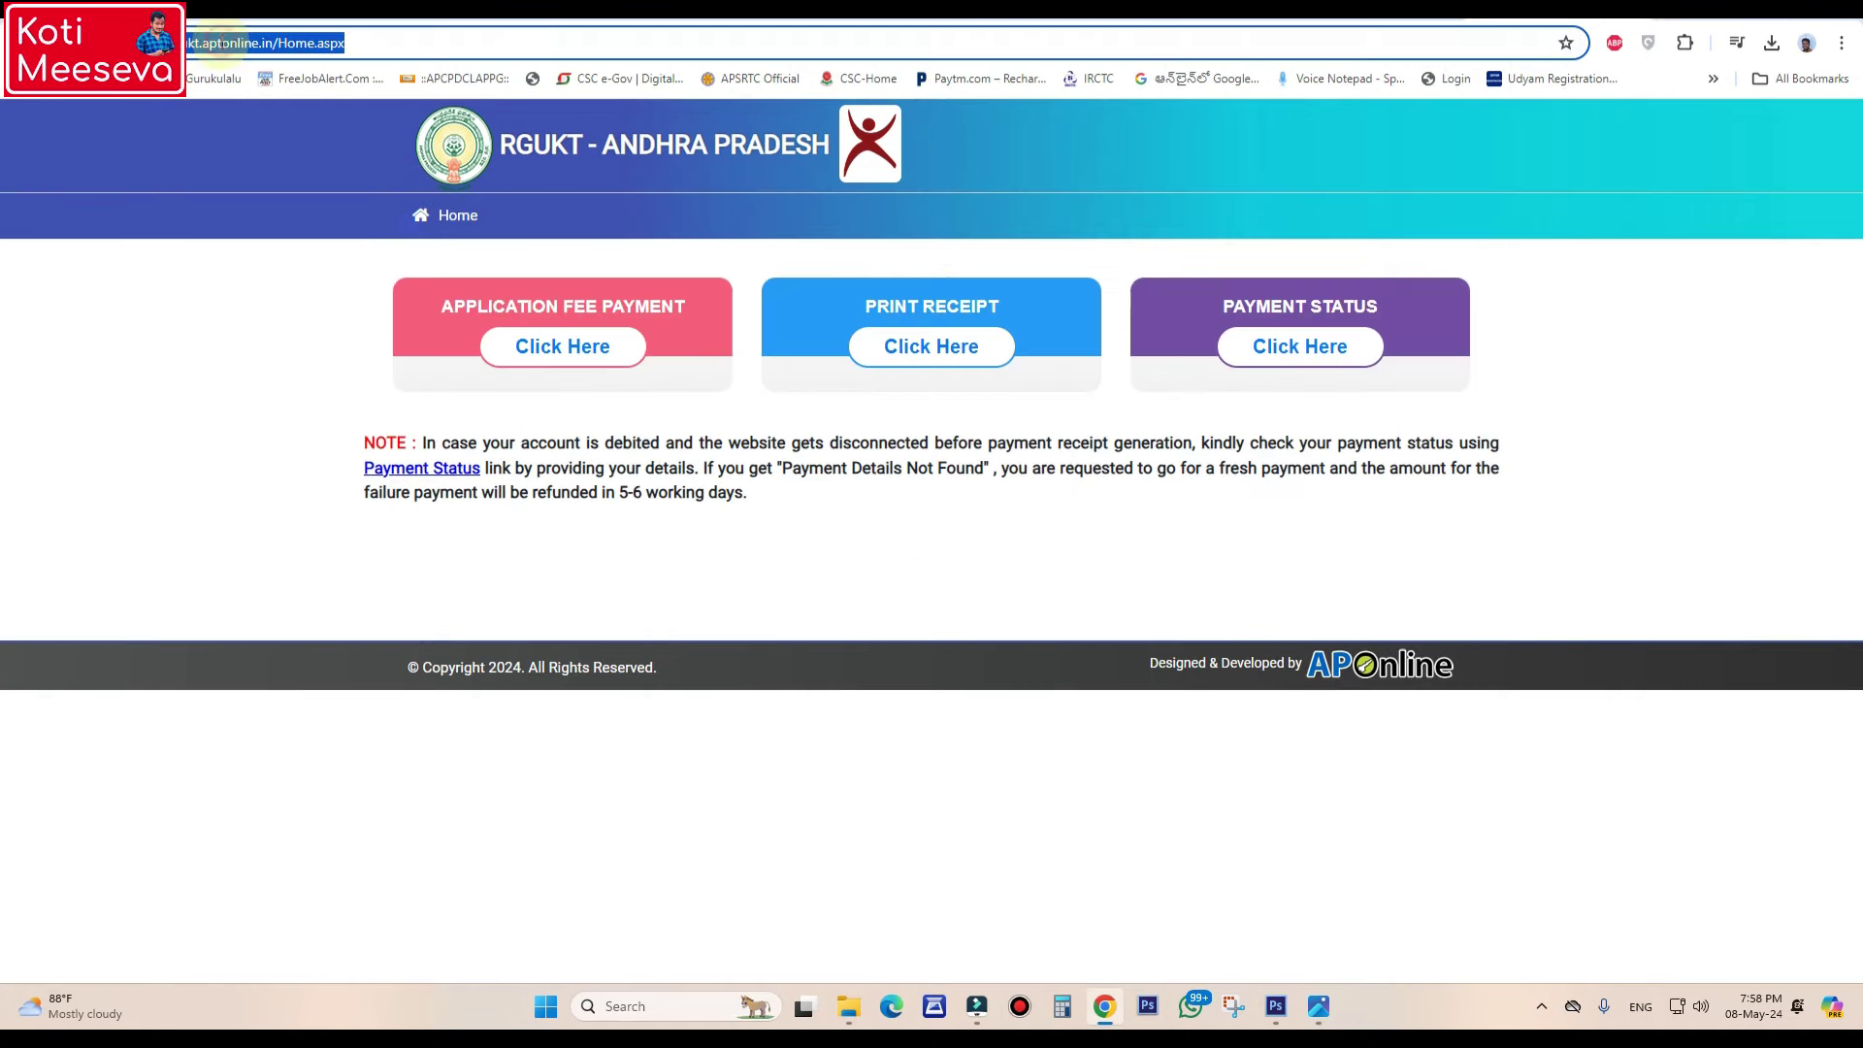
{"action": "type", "text": "rgukt.in"}
{"action": "key", "text": "Return"}
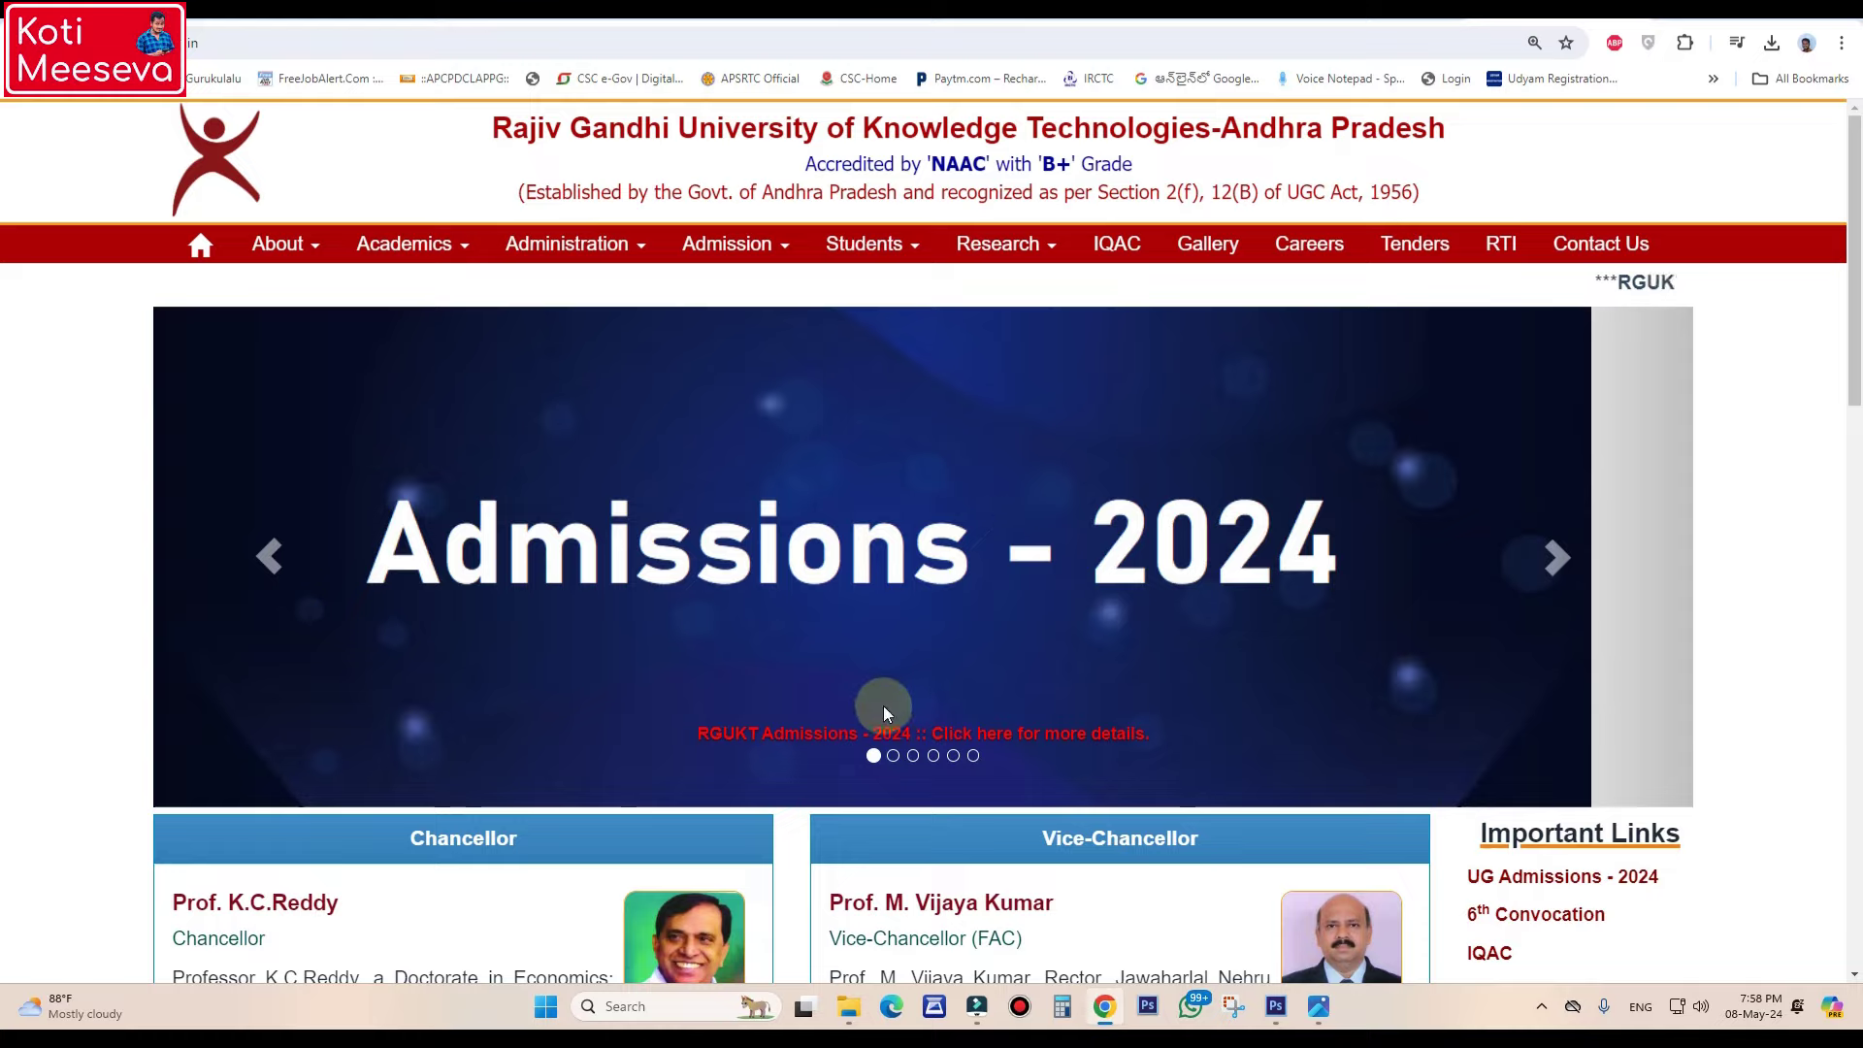
- View the 2024-25 admission notification from Latest News, then close it
{"action": "scroll", "coordinate": [885, 679], "scroll_direction": "down", "scroll_amount": 4}
{"action": "scroll", "coordinate": [886, 637], "scroll_direction": "down", "scroll_amount": 15}
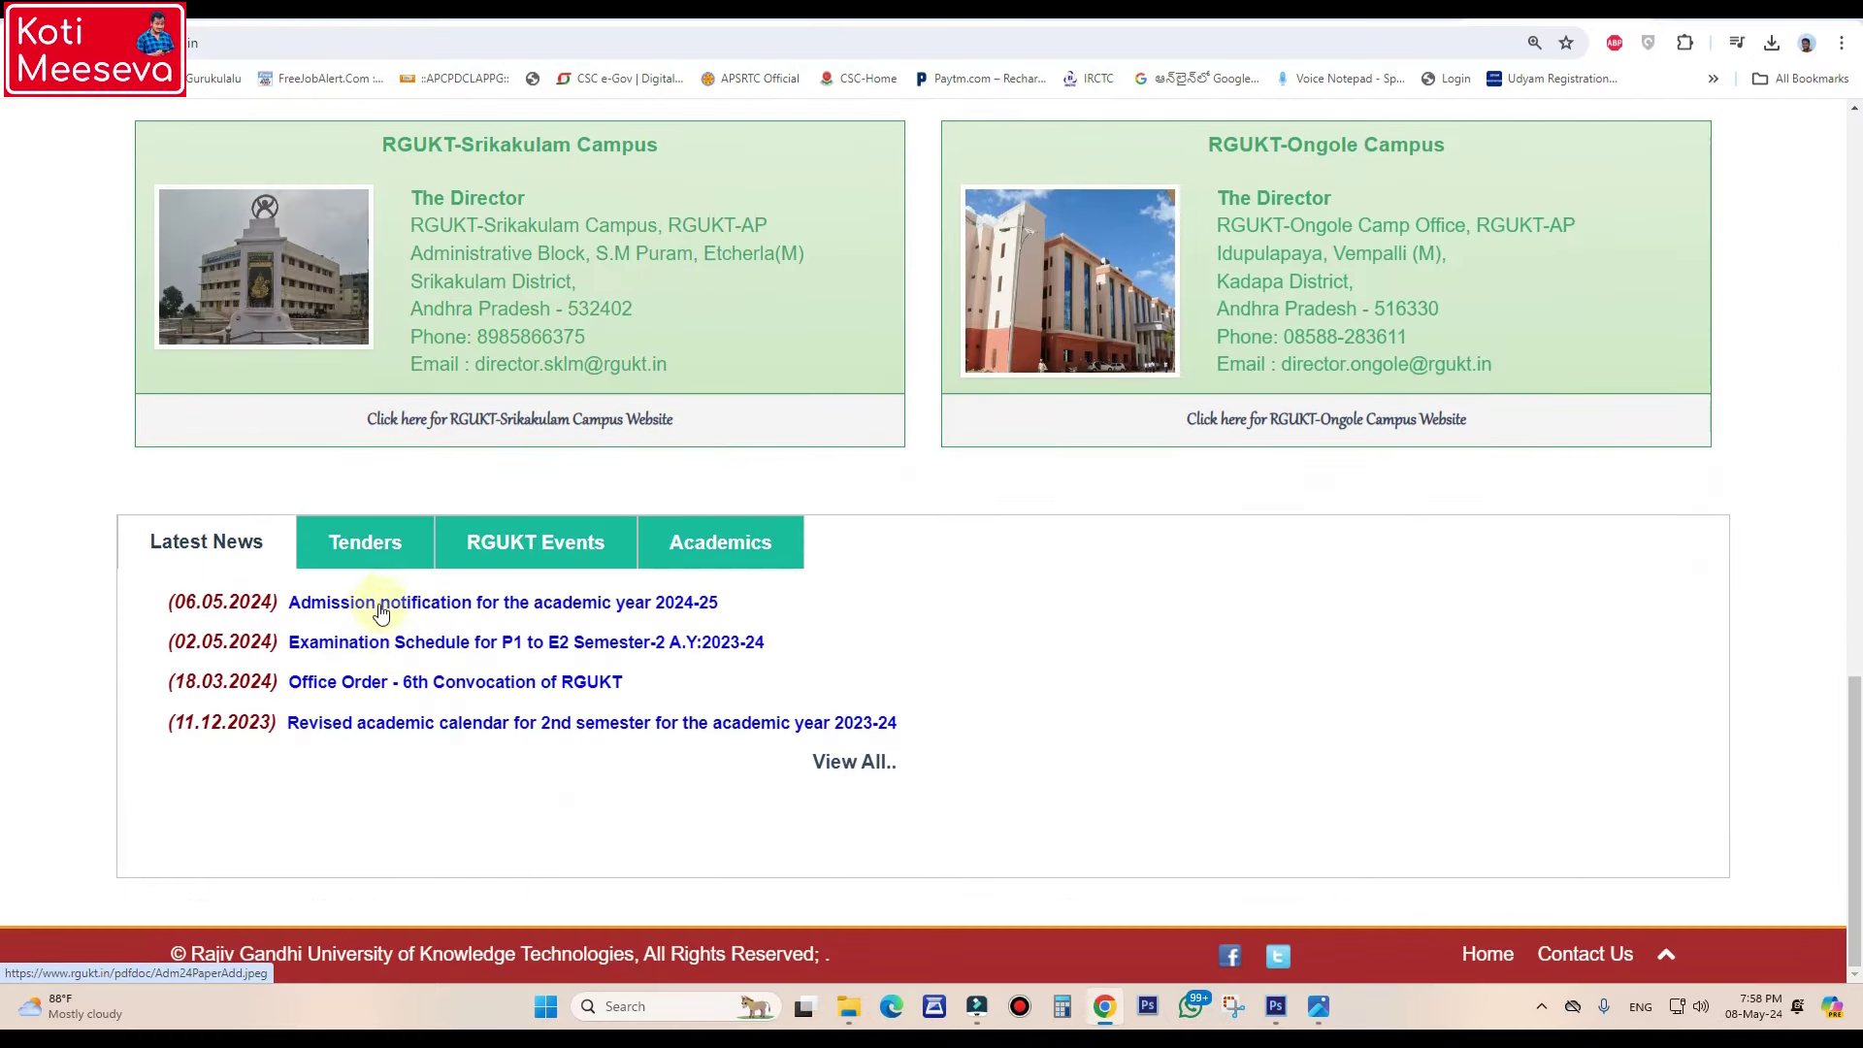
{"action": "left_click", "coordinate": [381, 613]}
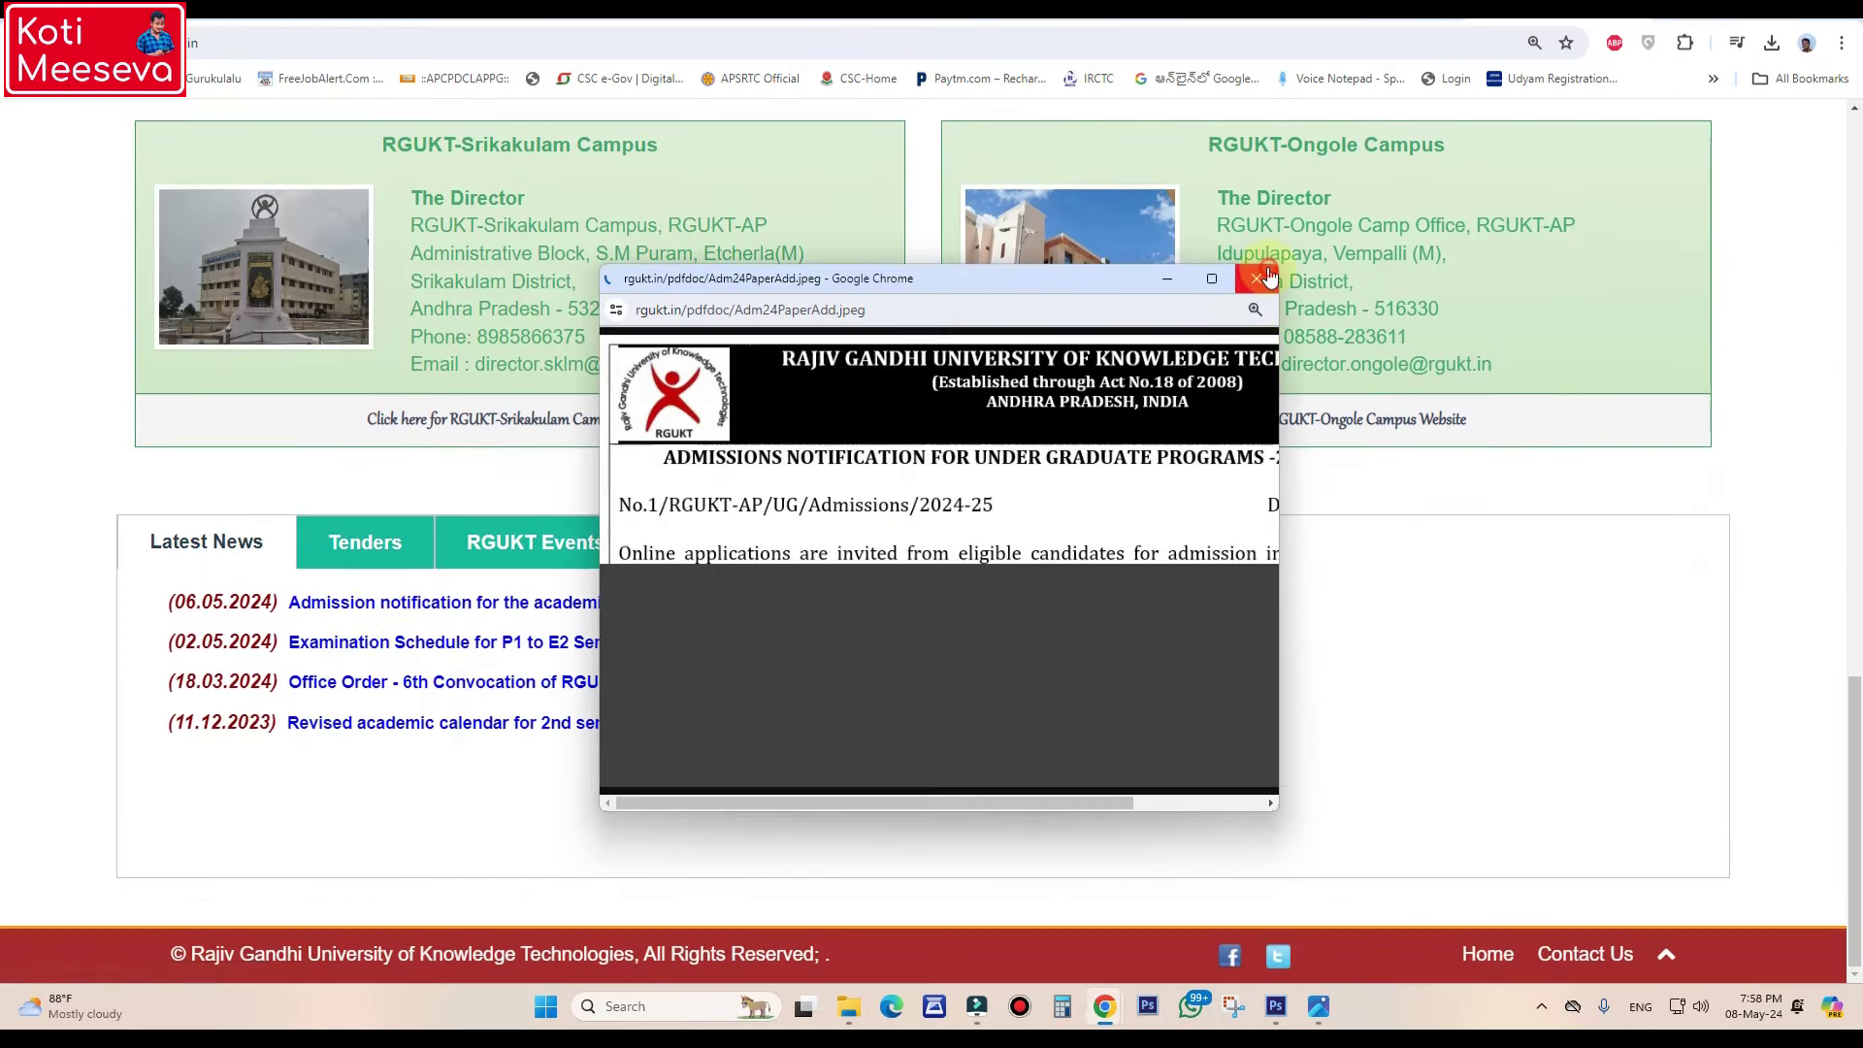
{"action": "left_click", "coordinate": [961, 868]}
{"action": "scroll", "coordinate": [960, 868], "scroll_direction": "up", "scroll_amount": 5}
{"action": "scroll", "coordinate": [959, 861], "scroll_direction": "up", "scroll_amount": 14}
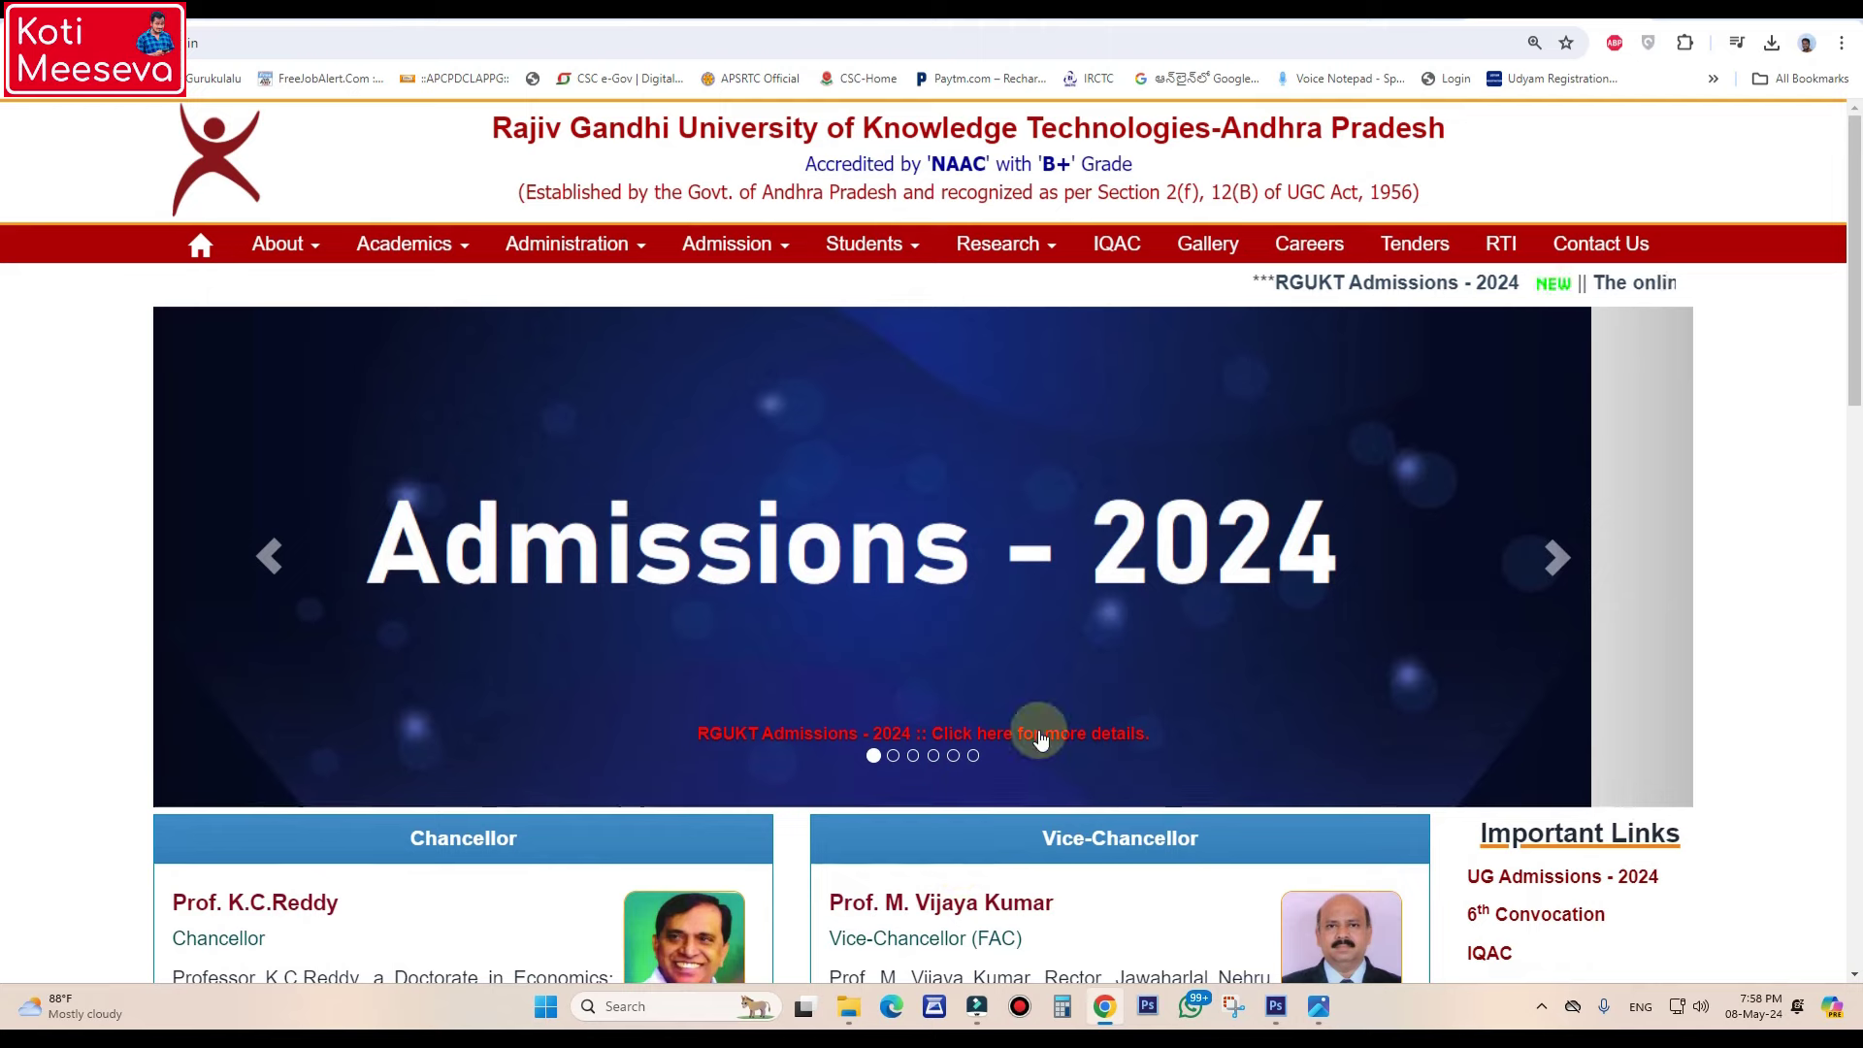
- Reach the Student Login page through the Search Application ID menu
{"action": "left_click", "coordinate": [358, 451]}
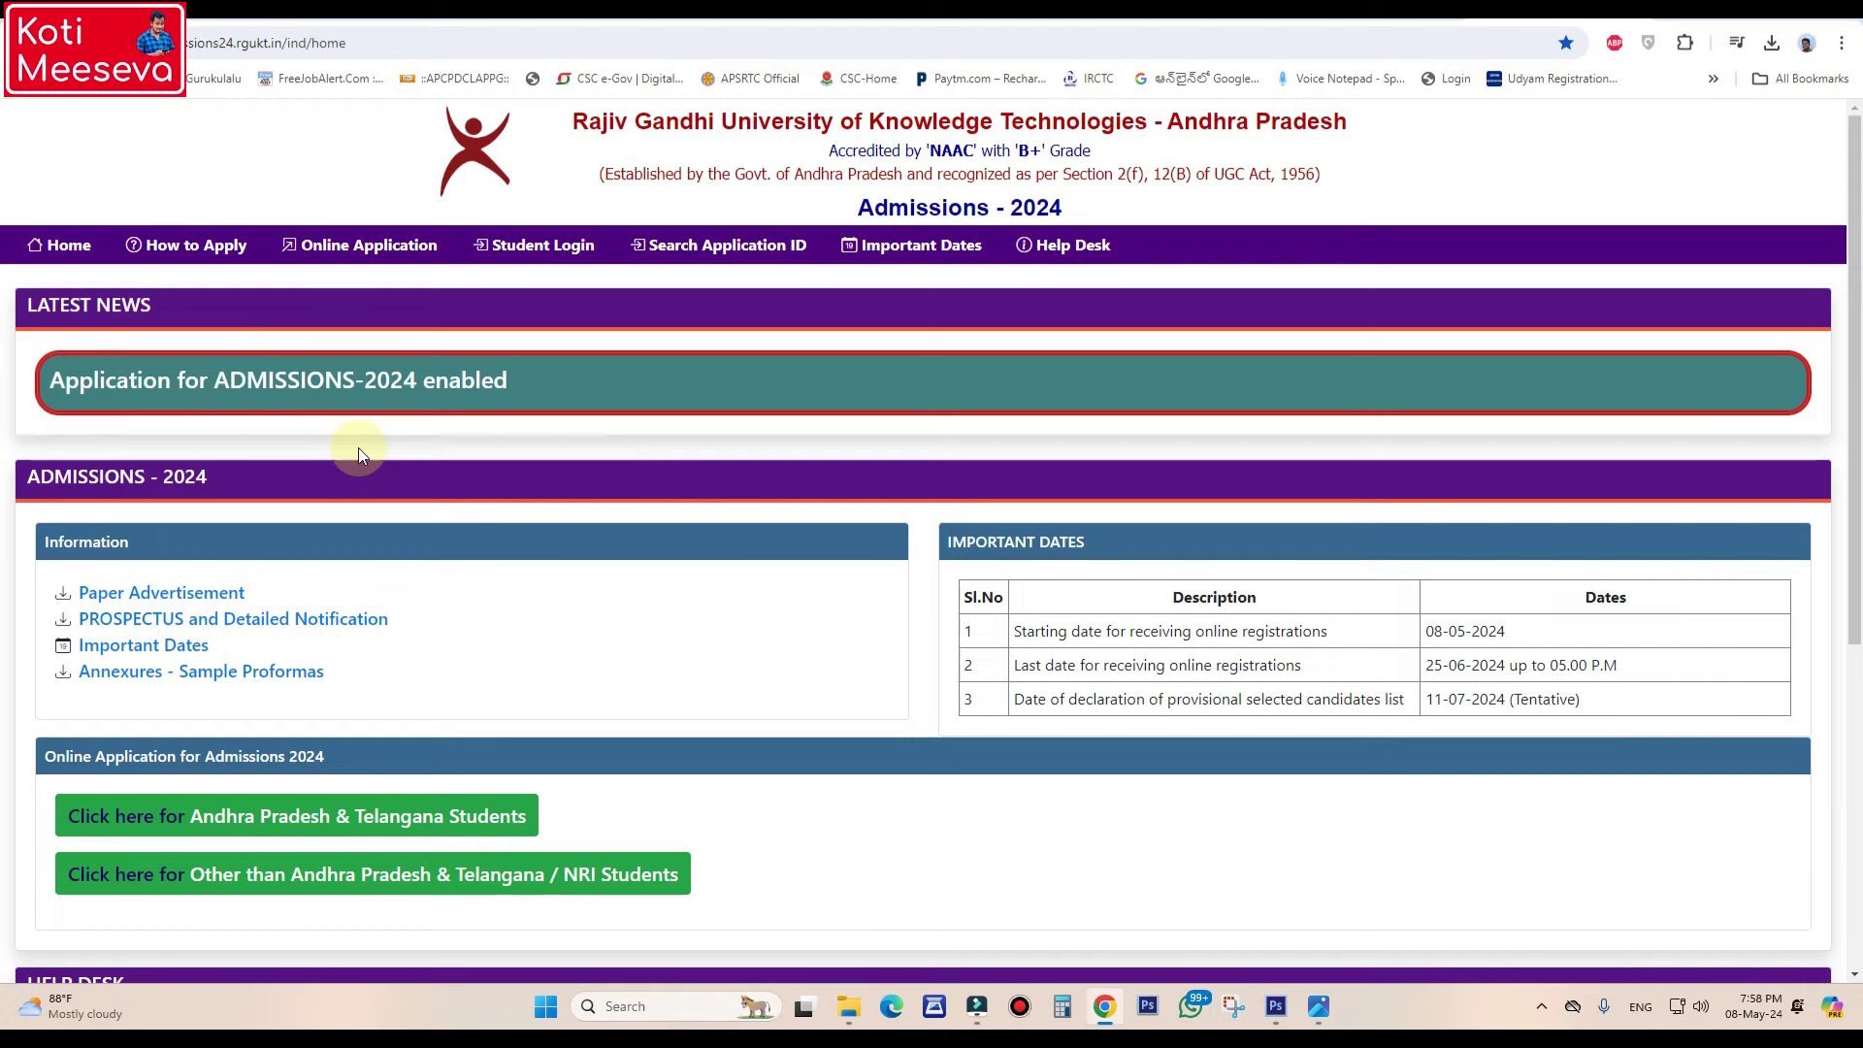
{"action": "left_click", "coordinate": [690, 245]}
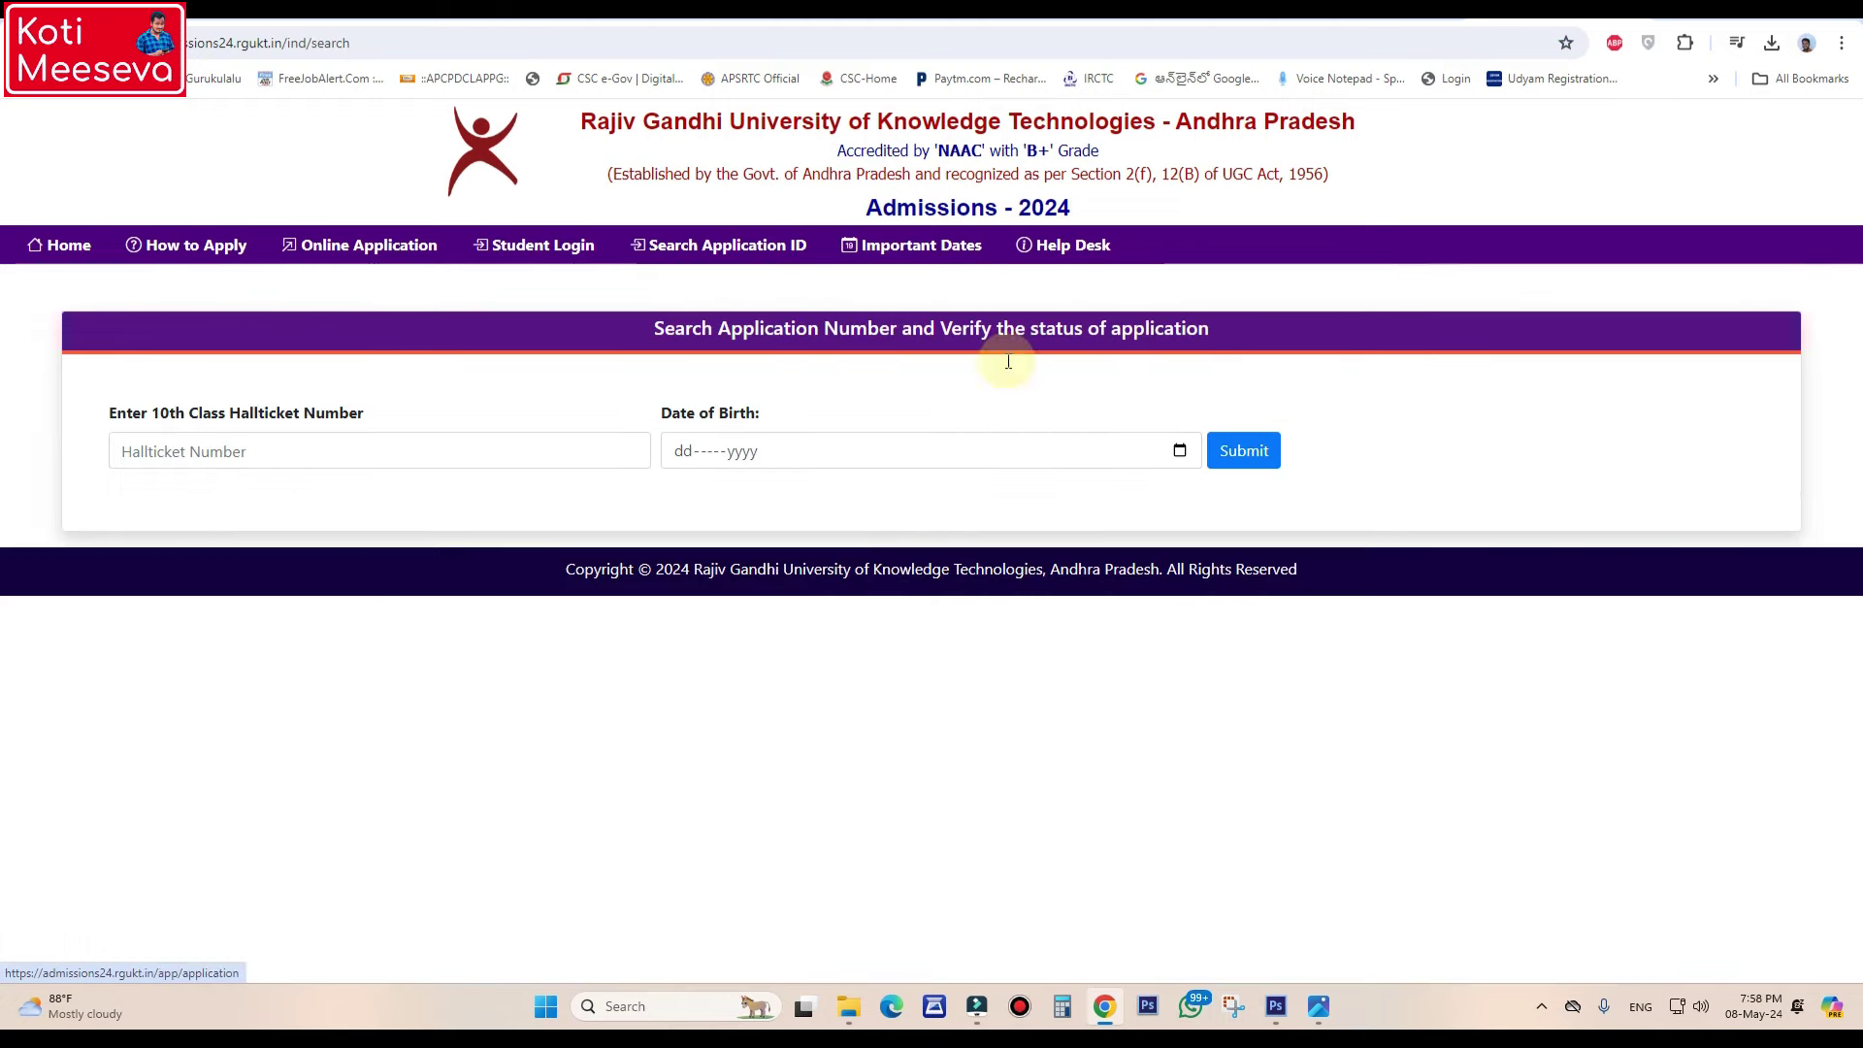
{"action": "left_click", "coordinate": [539, 245]}
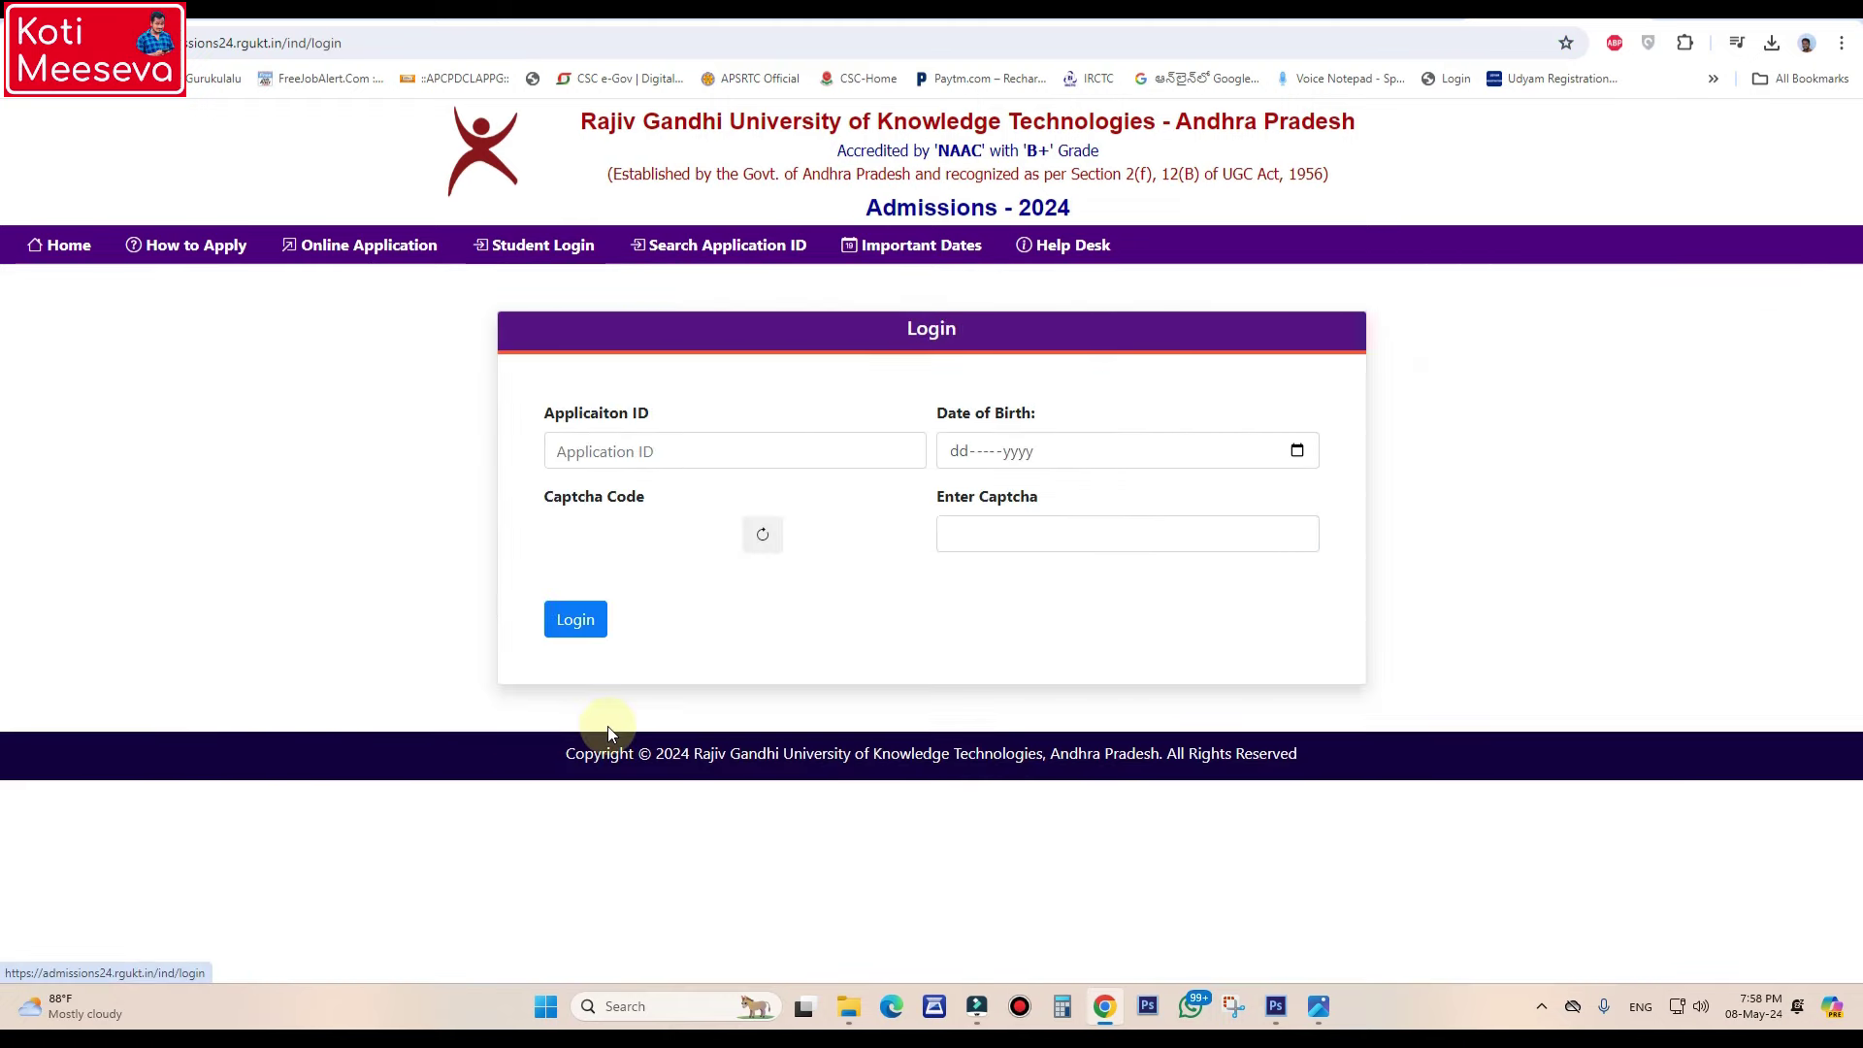